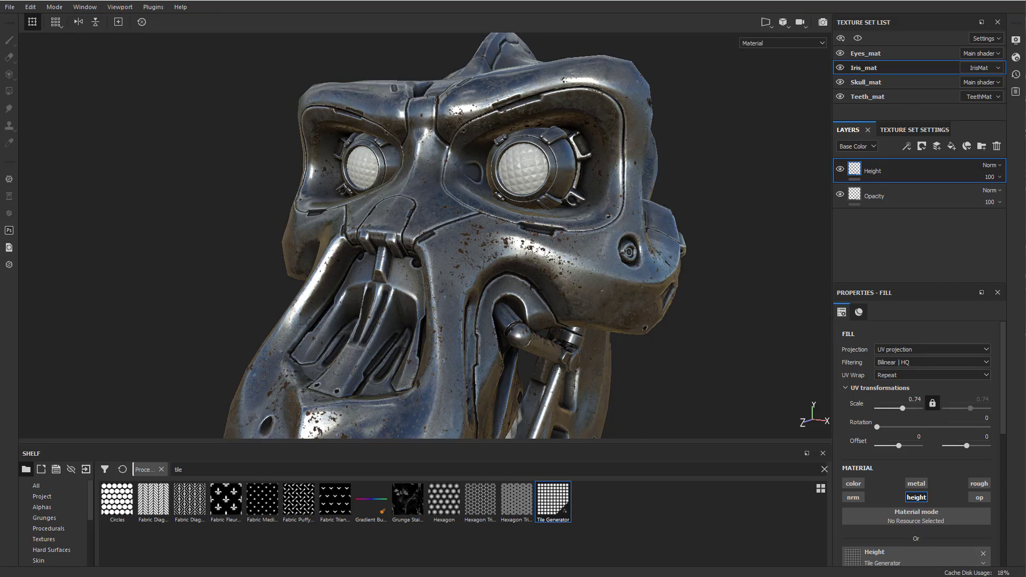
Add an Emissive channel to the Iris_mat texture set.
left_click(915, 130)
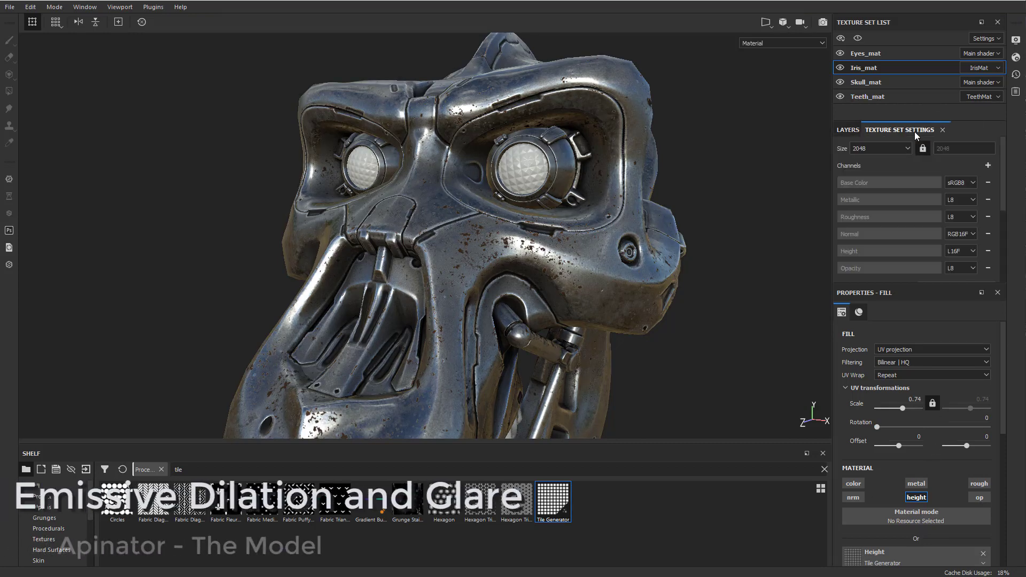
left_click(989, 165)
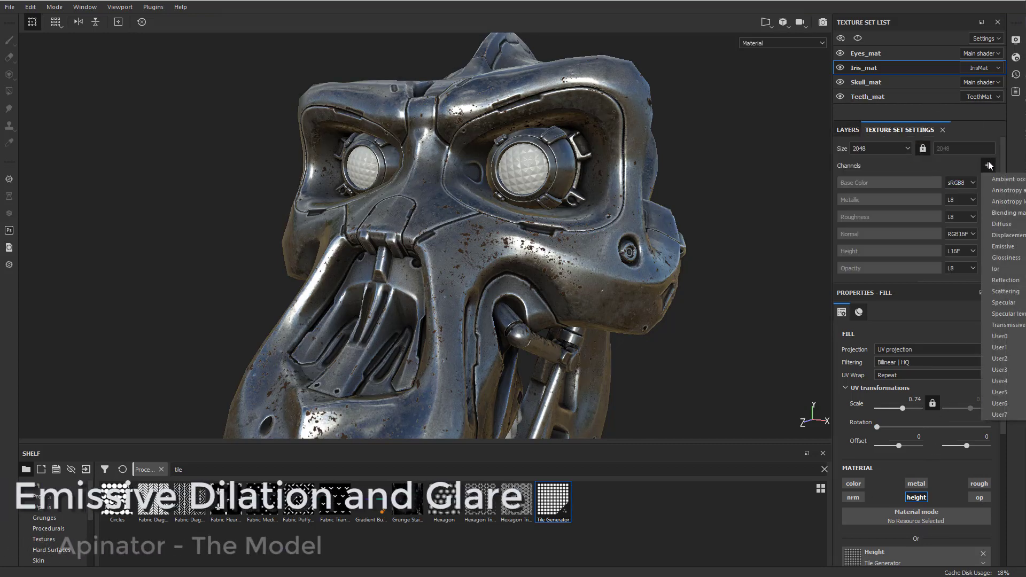
left_click(1003, 246)
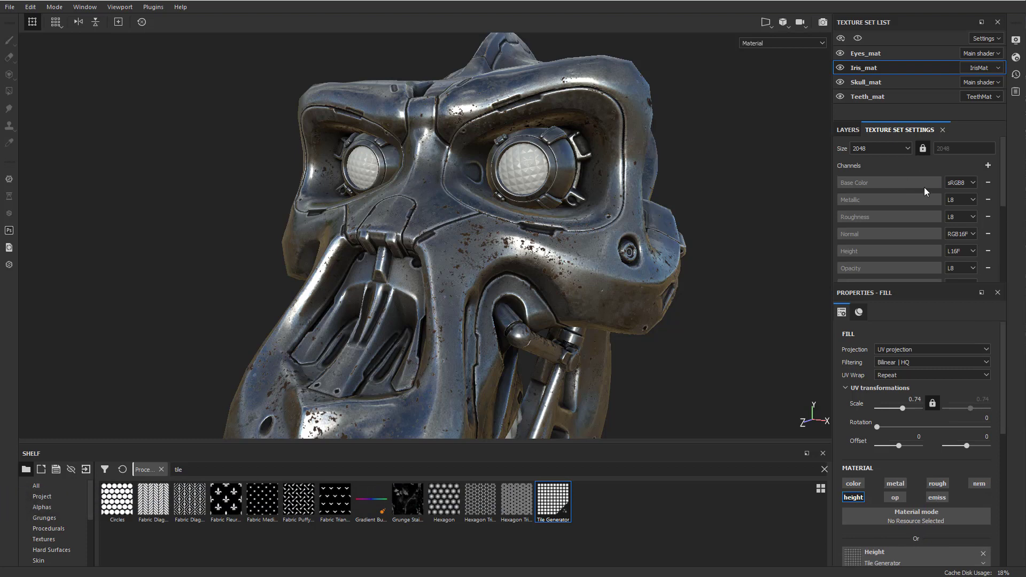
Add a fill layer above the Height layer and name it EmissiveAndColor.
left_click(849, 130)
left_click(900, 198)
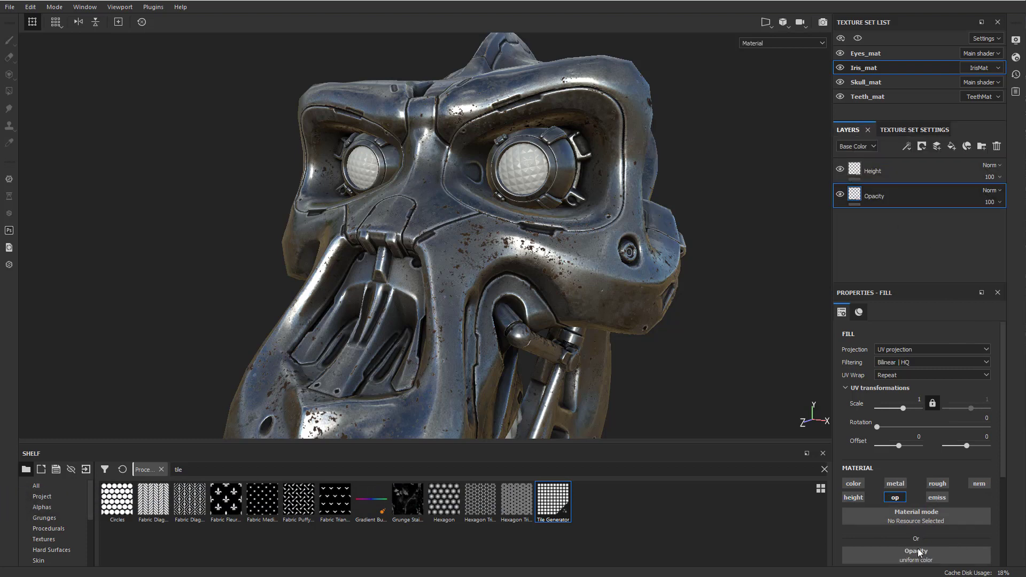
left_click(930, 171)
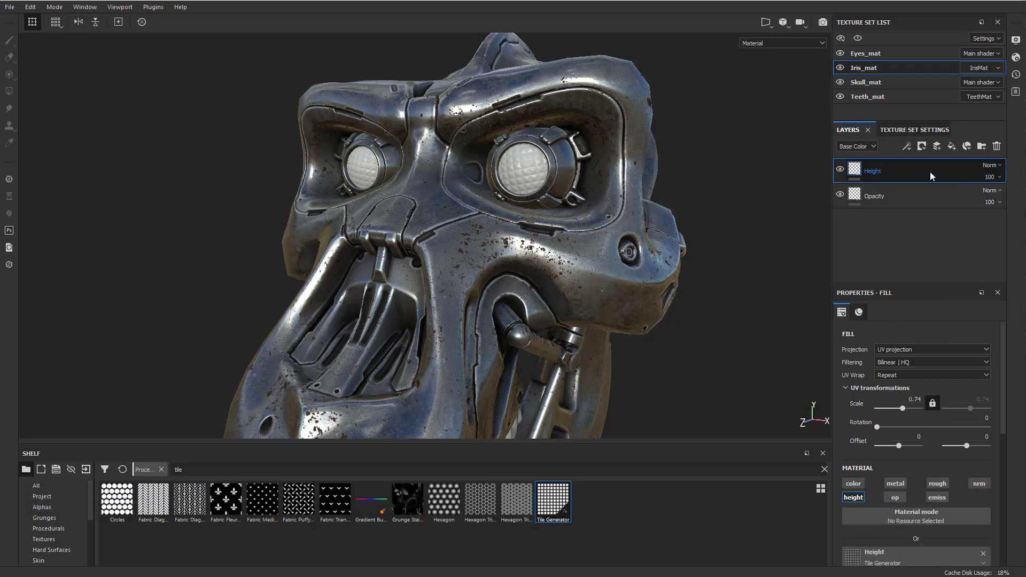
left_click(952, 146)
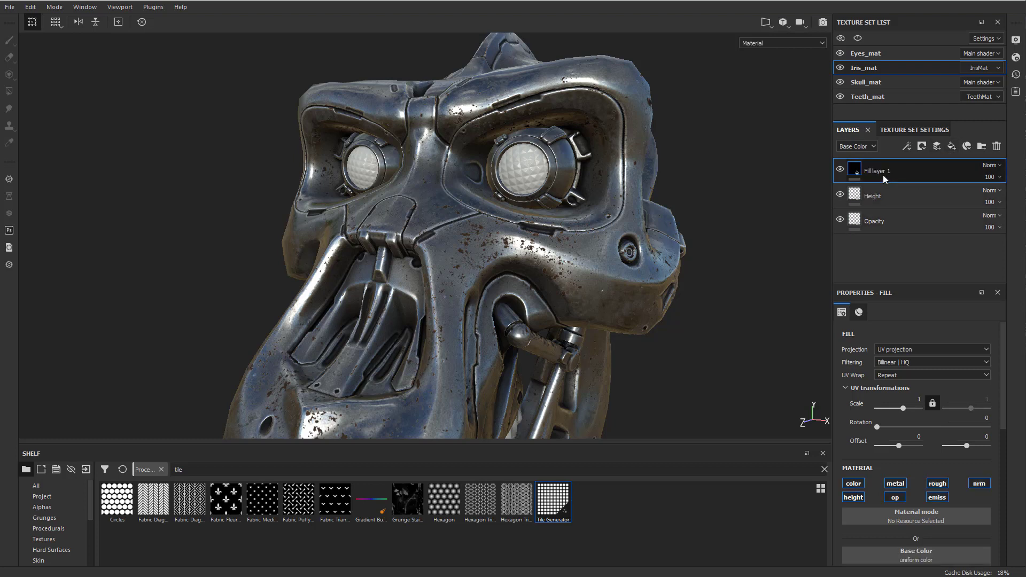
double_click(883, 171)
type("Emissive")
key("Return")
type("AndColor")
key("Return")
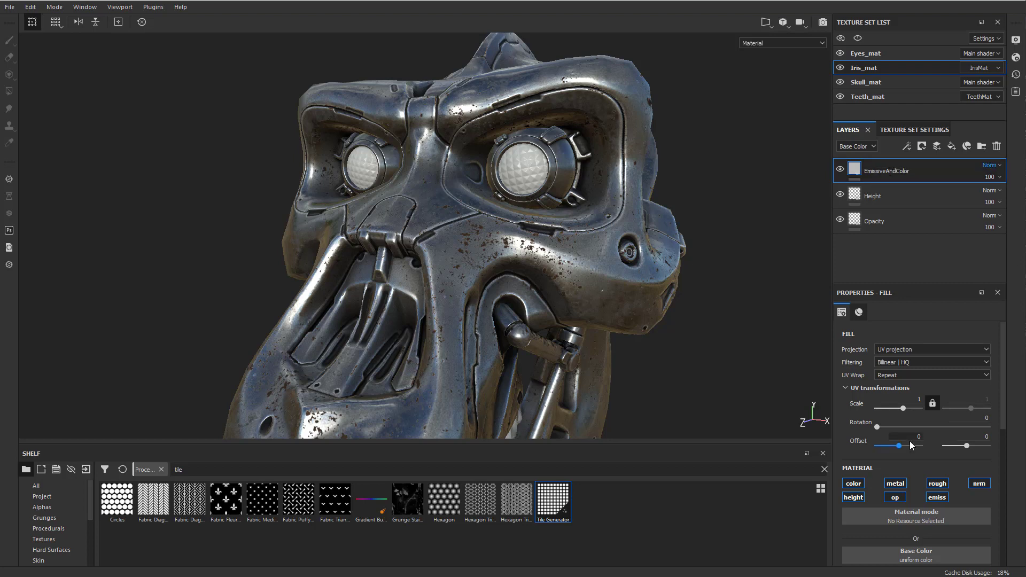
Restrict the EmissiveAndColor layer to the color and emissive channels, disabling metal, roughness, normal, height and opacity.
left_click(895, 484)
left_click(895, 497)
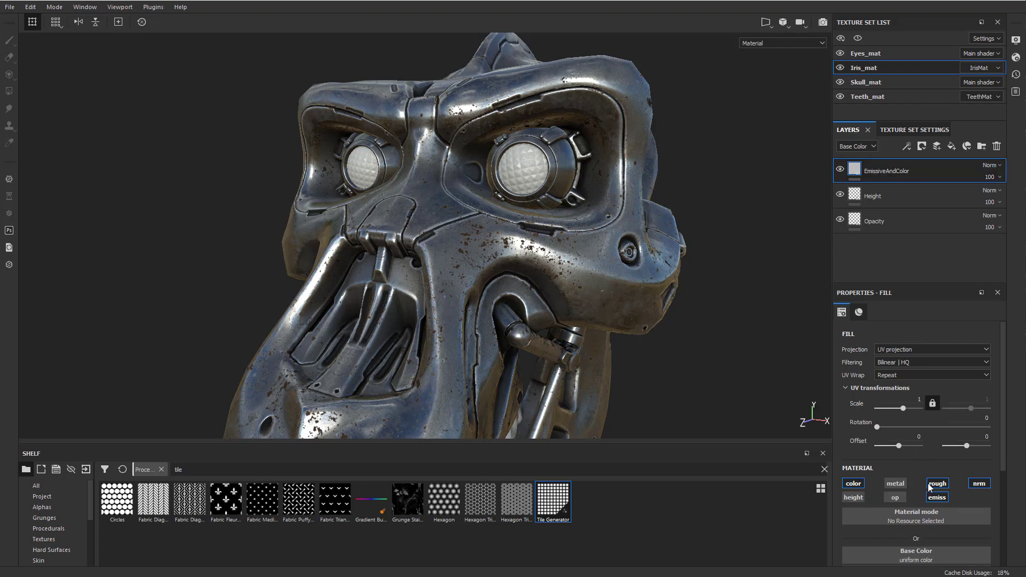
left_click(937, 484)
left_click(979, 484)
Set the EmissiveAndColor layer's base color to dark red and its emissive color to bright red.
scroll(970, 518, "down", 3)
left_click(920, 478)
left_click_drag(970, 527, 1006, 525)
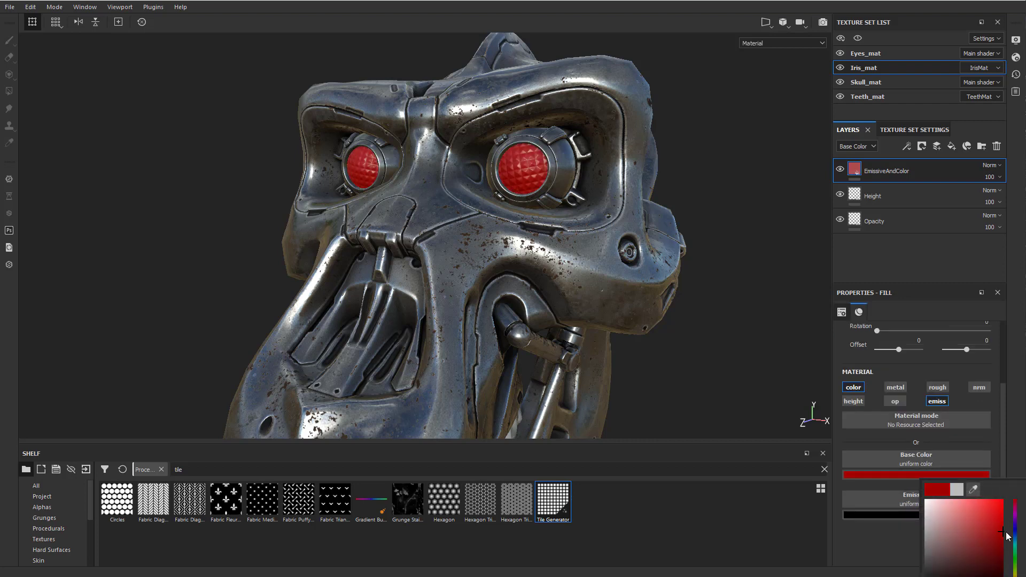
left_click(880, 516)
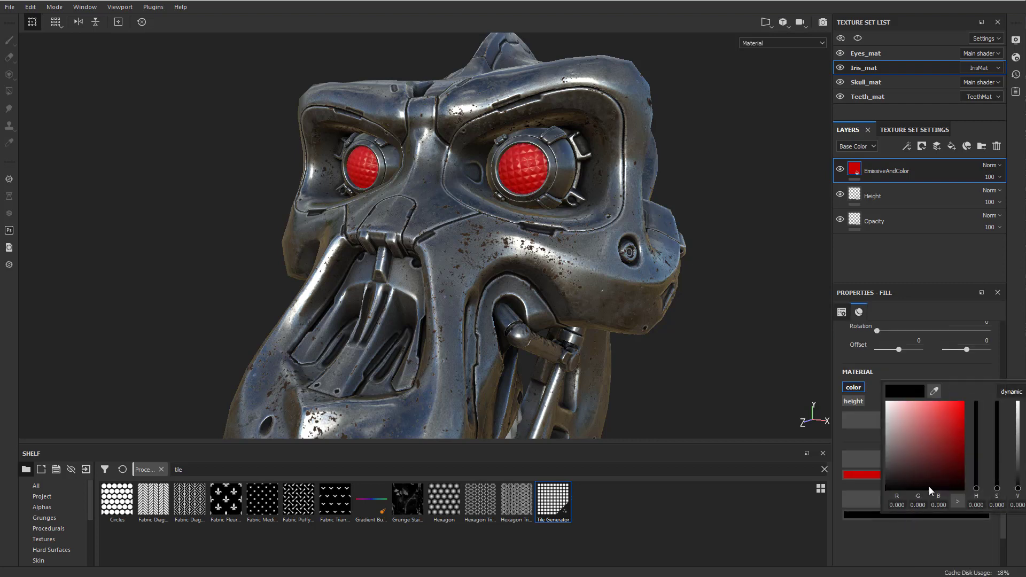
left_click_drag(929, 487, 972, 407)
Inspect the red irises on the model and in the 2D-only UV view, finishing in the 3D-only view.
left_click_drag(767, 307, 737, 279, "alt")
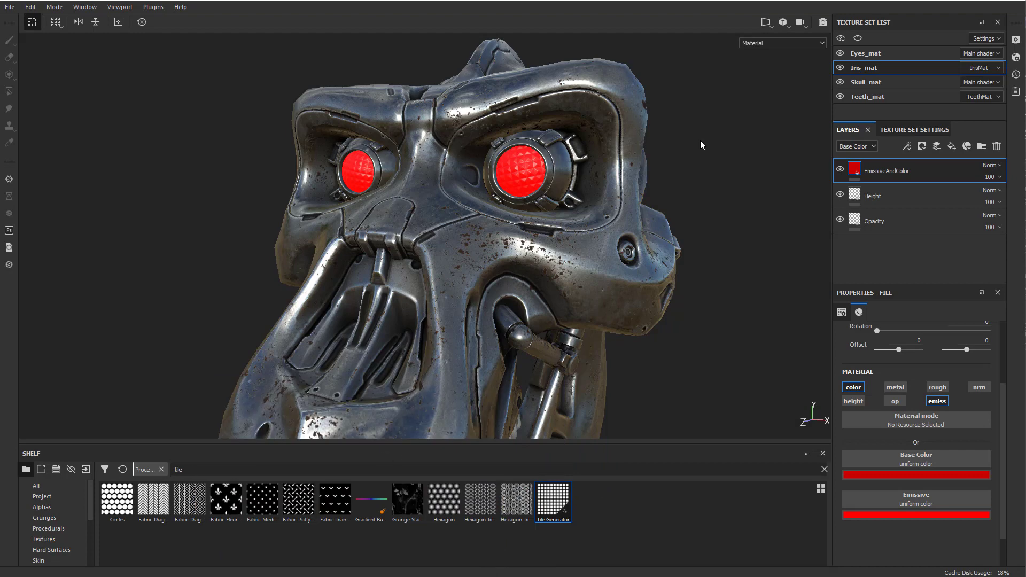
left_click_drag(702, 144, 772, 50, "alt")
left_click(765, 23)
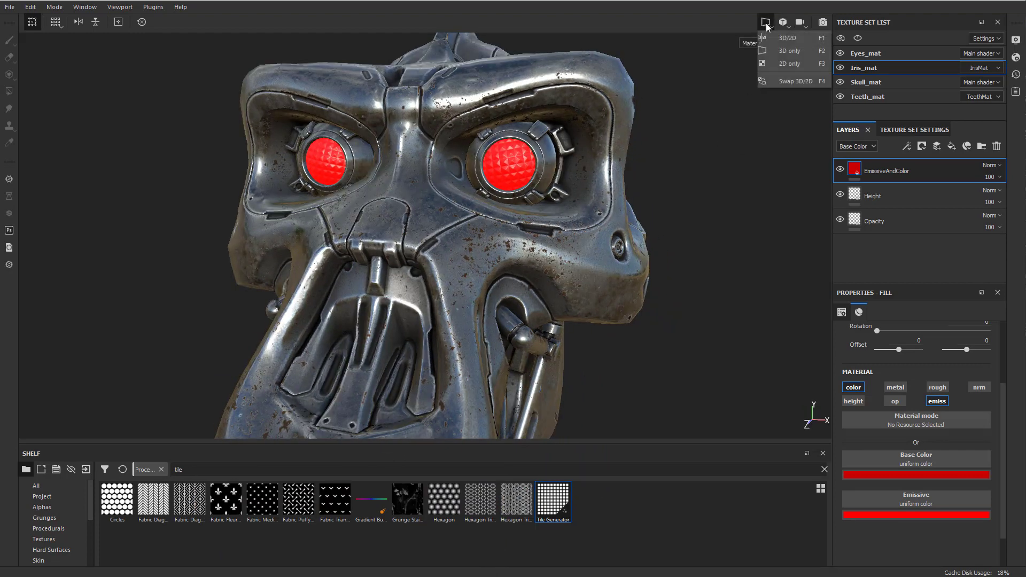
left_click(782, 63)
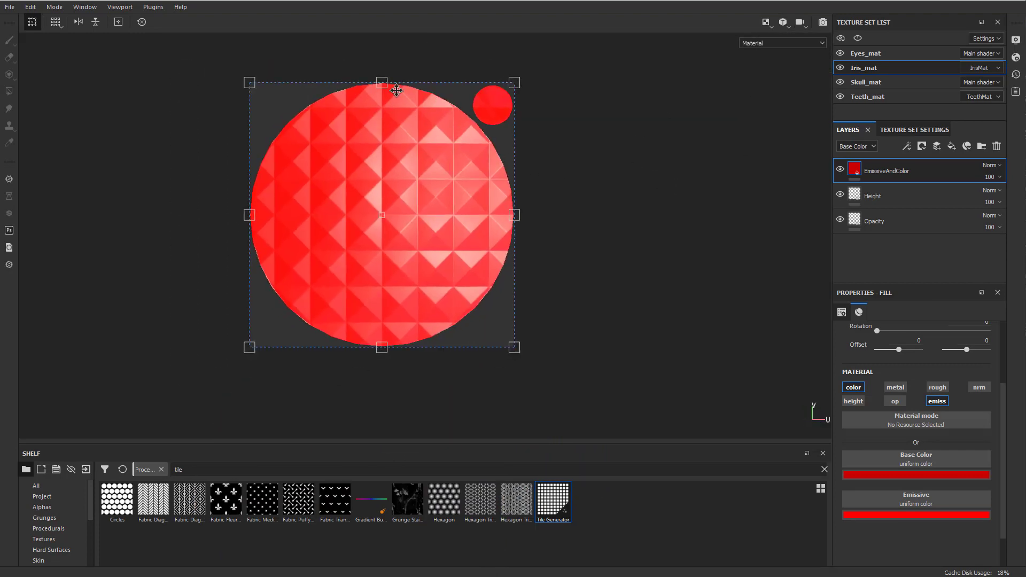
left_click(768, 23)
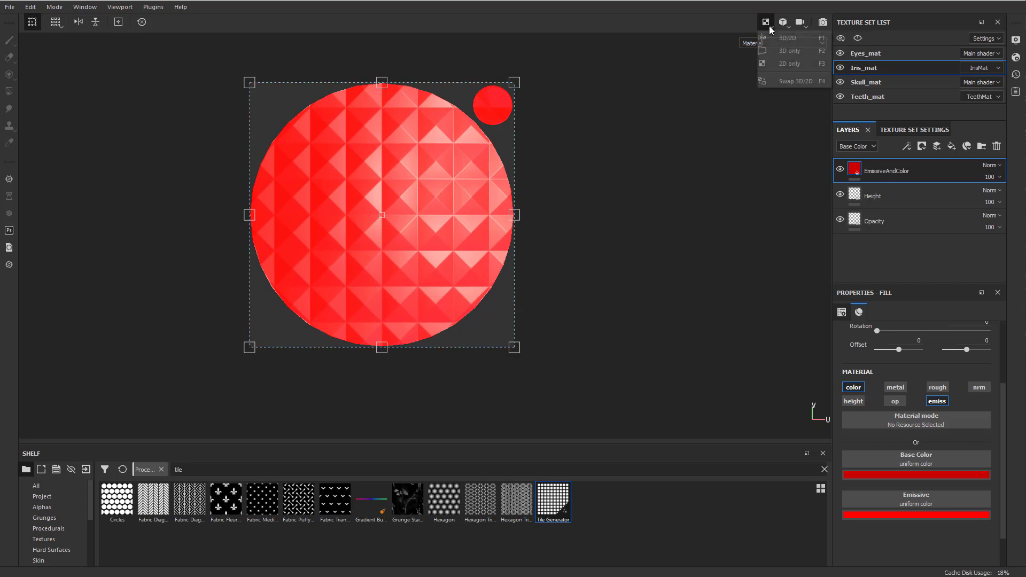
left_click(787, 51)
left_click_drag(598, 122, 639, 199, "alt")
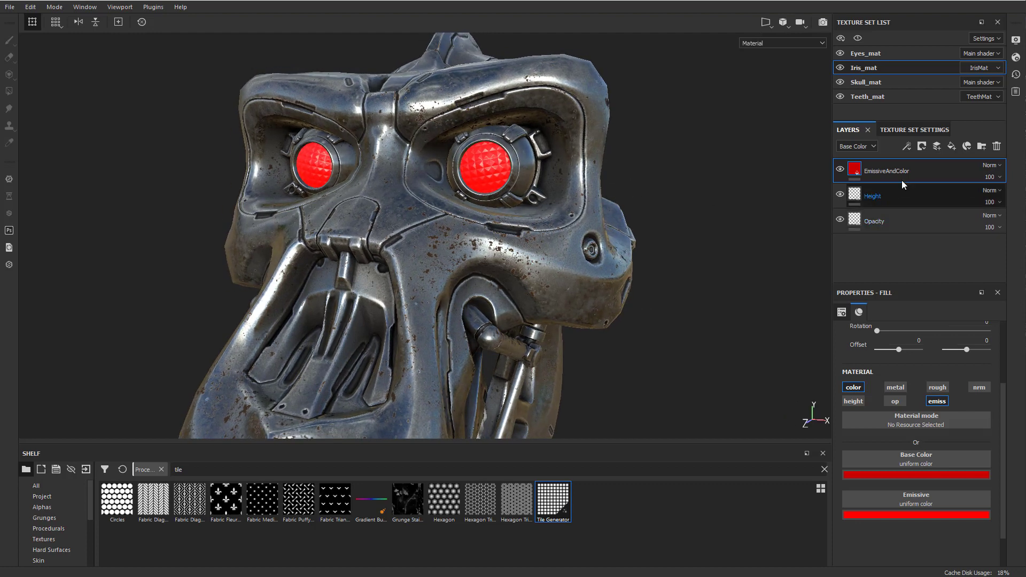
Add a fill layer above EmissiveAndColor and assign the Polygon 2 procedural to its base color.
left_click(951, 146)
left_click(63, 528)
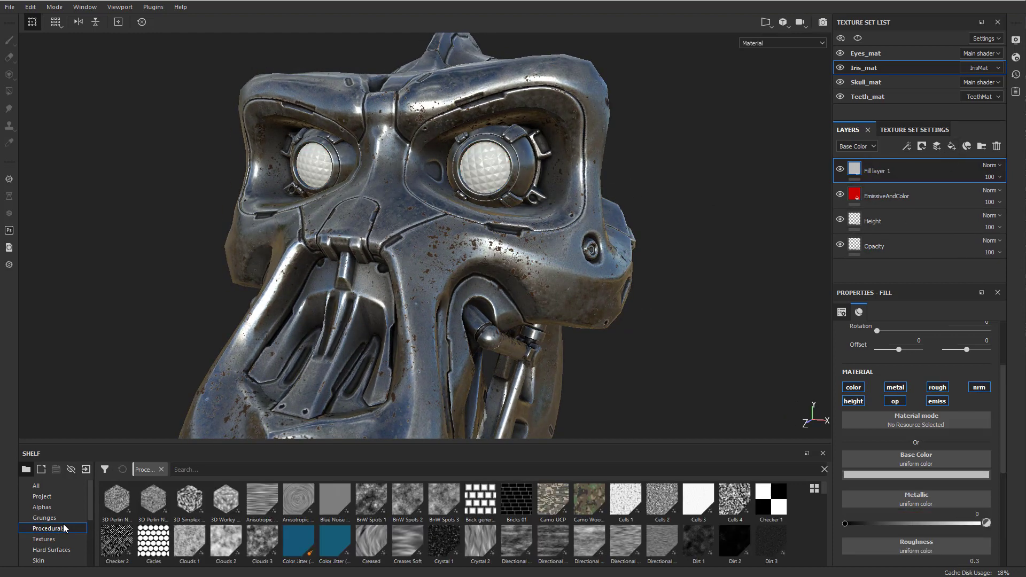
scroll(514, 532, "down", 5)
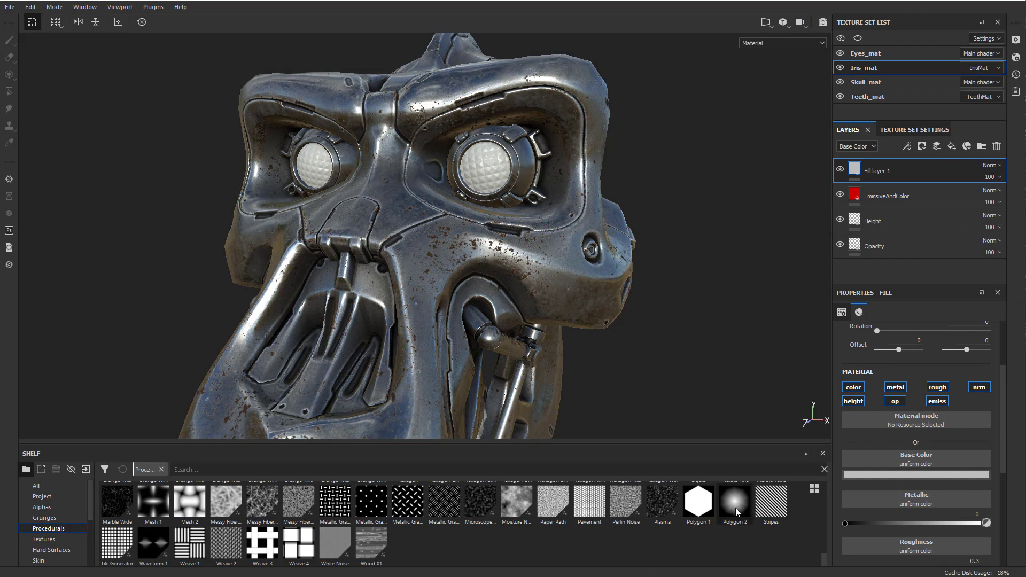
left_click_drag(735, 508, 916, 461)
Restrict the new Polygon 2 fill layer to the color and emissive channels and rename it Dilate.
left_click(854, 401)
left_click(895, 387)
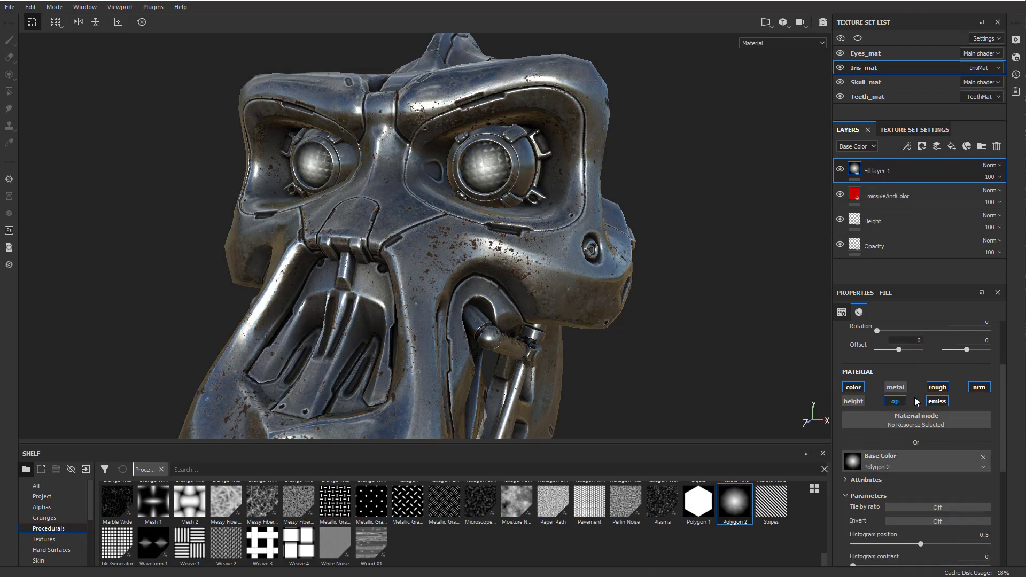
left_click(895, 401)
left_click(938, 387)
left_click(979, 387)
double_click(877, 171)
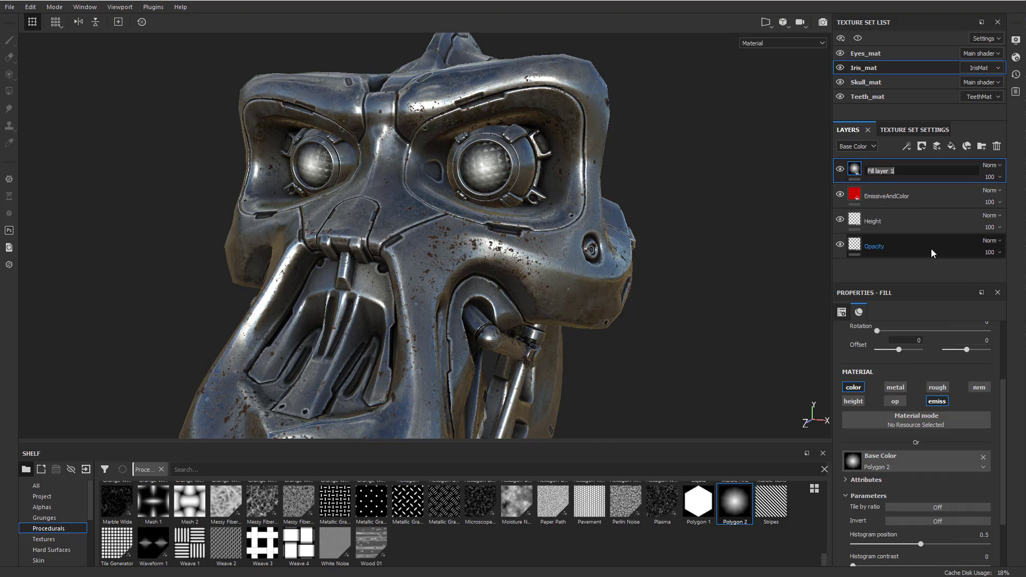
type("Dilate")
key("Return")
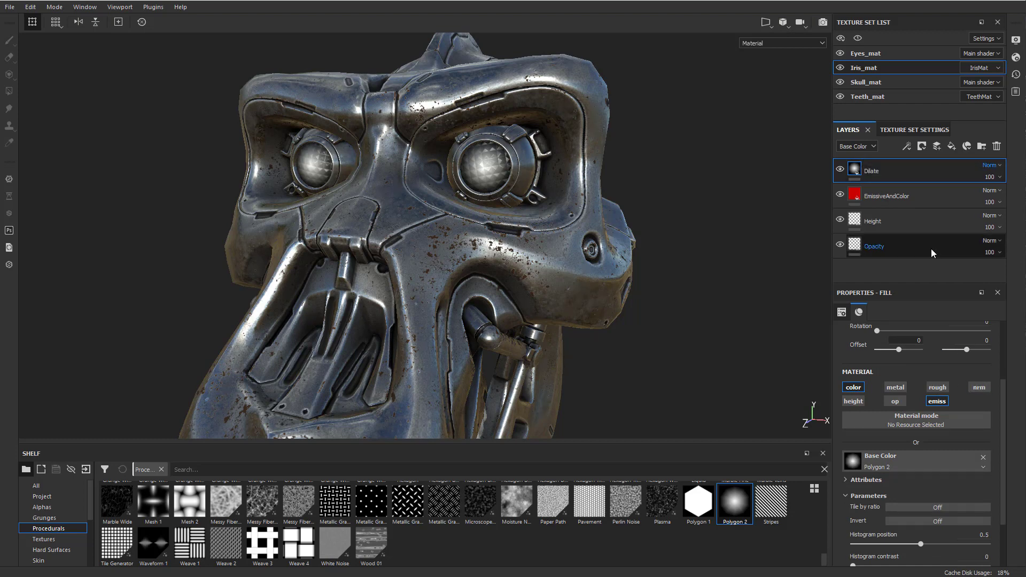
In the Dilate layer's base color pattern parameters, set Scale to 0.93 and Gradient to 0.35.
scroll(921, 484, "down", 2)
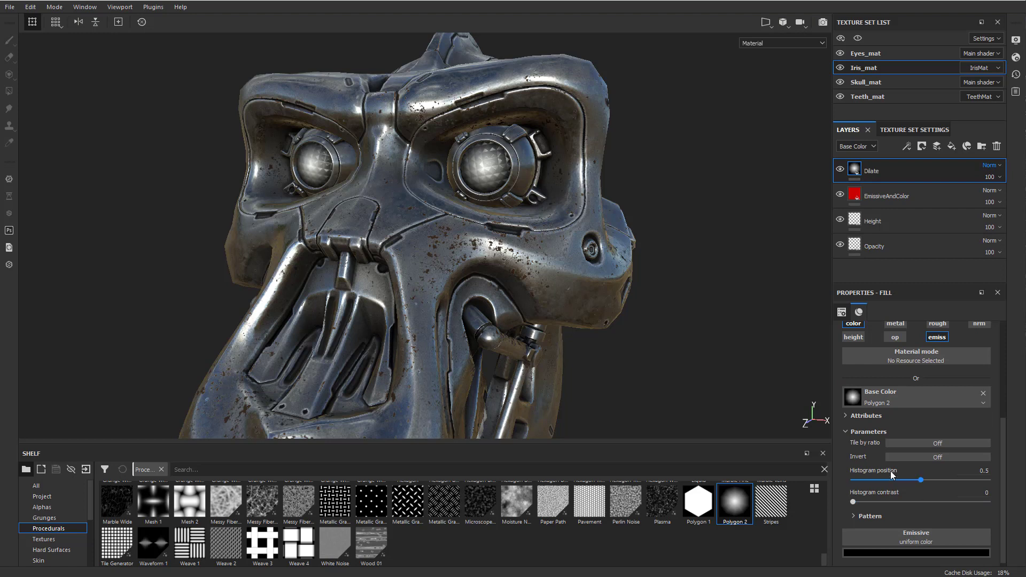
left_click(846, 415)
left_click(845, 415)
scroll(851, 444, "down", 1)
left_click(853, 511)
scroll(853, 494, "down", 3)
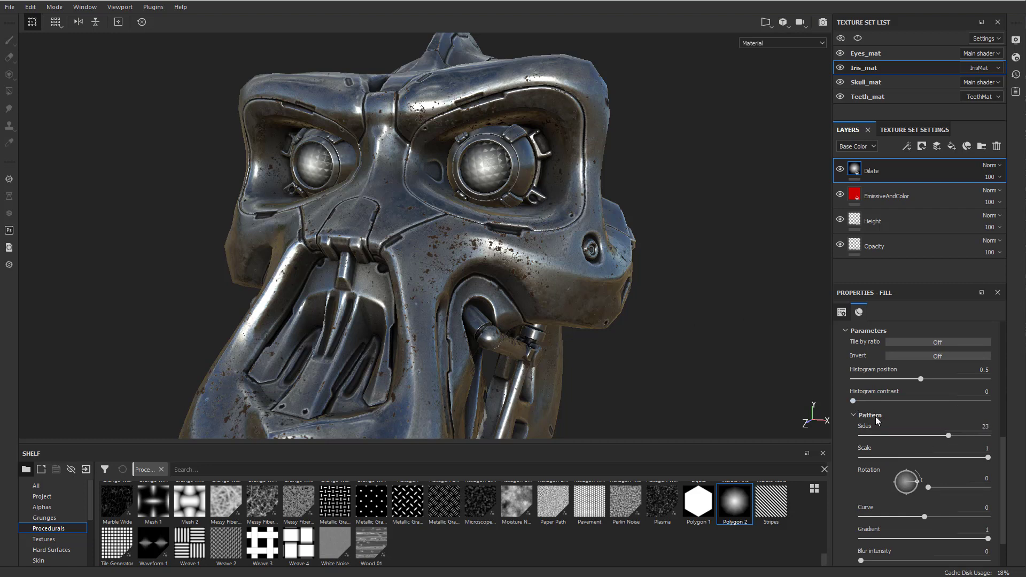
scroll(963, 444, "down", 2)
mouse_move(989, 408)
left_mouse_down()
mouse_move(999, 410)
mouse_move(981, 408)
left_mouse_up()
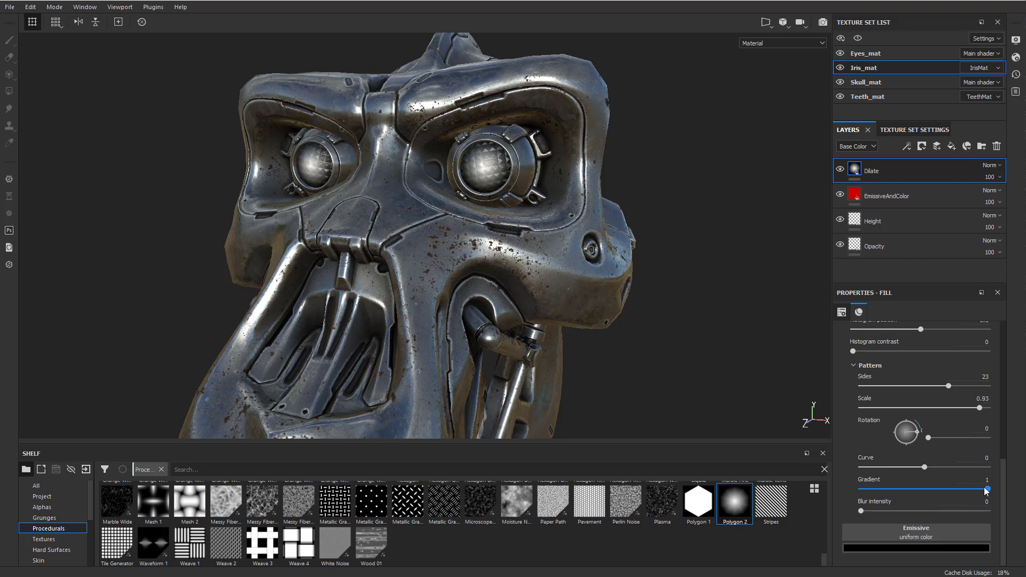
left_click_drag(987, 491, 905, 488)
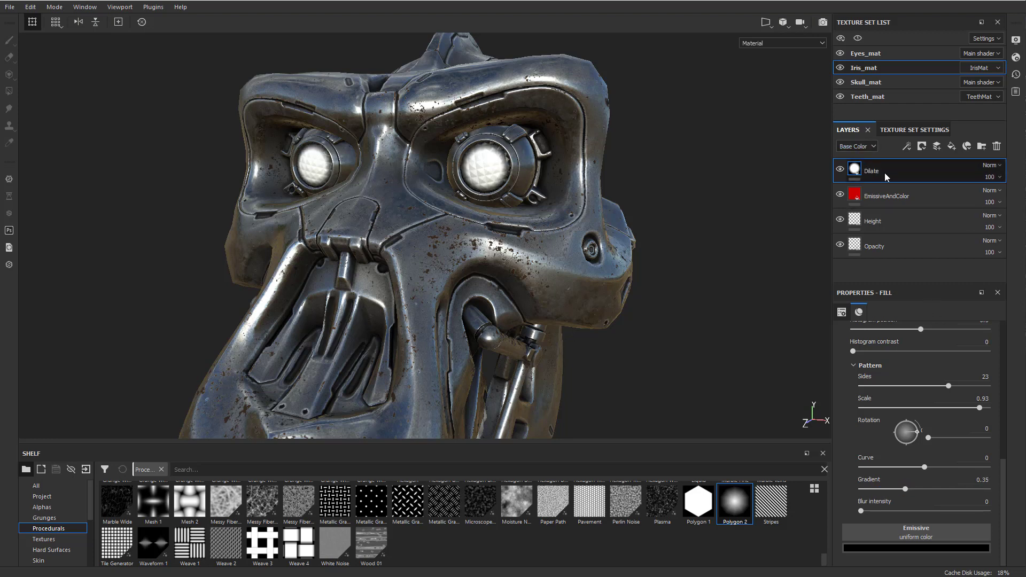
Set the Dilate layer's base color blending mode to Multiply and check the irises on the model.
left_click(994, 170)
left_click(994, 214)
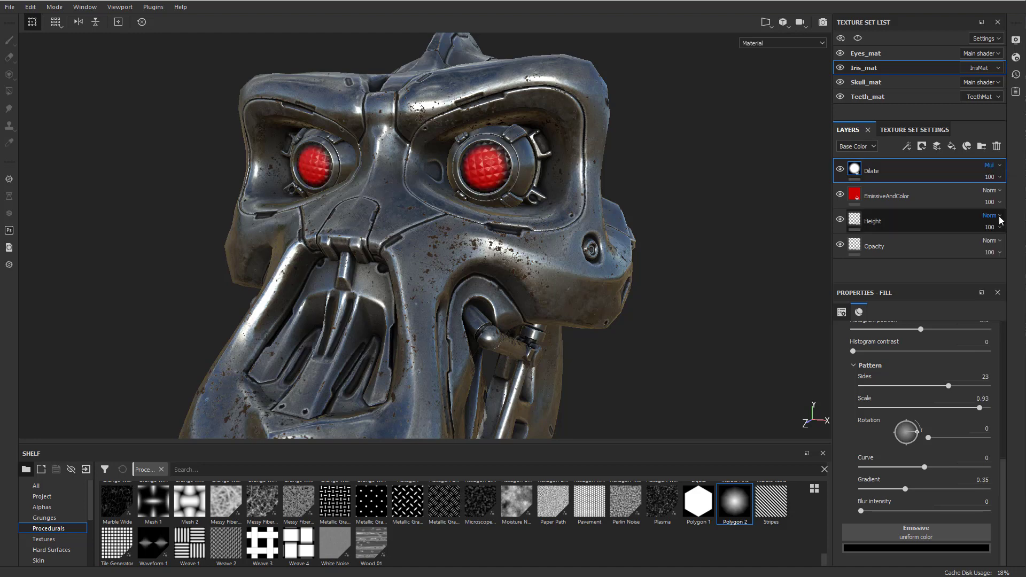
left_click_drag(641, 156, 479, 157, "alt")
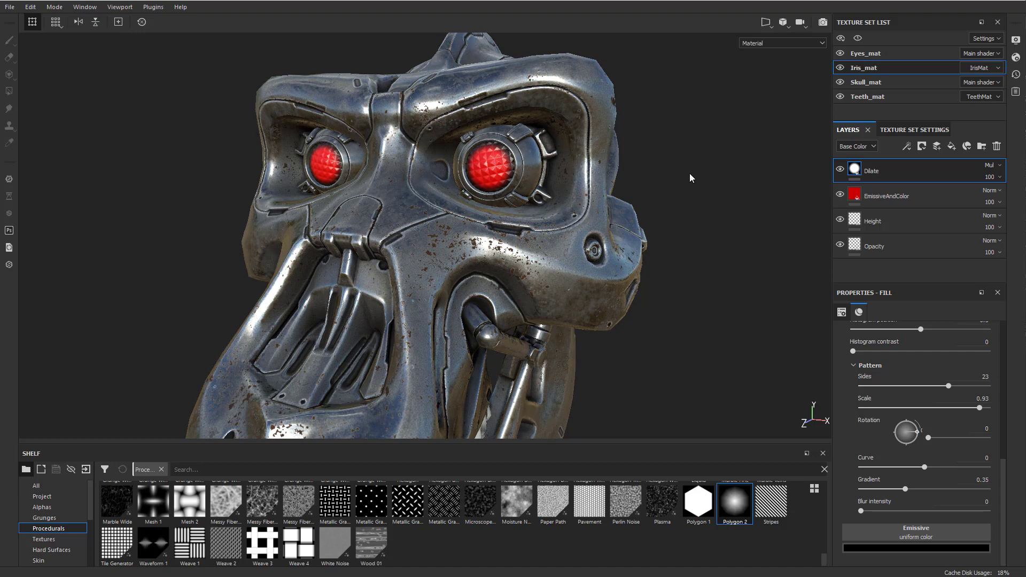
Preview the Emissive and Base Color channels on the model and set the Dilate base color pattern's Gradient to 0.36.
left_click(782, 44)
left_click(776, 115)
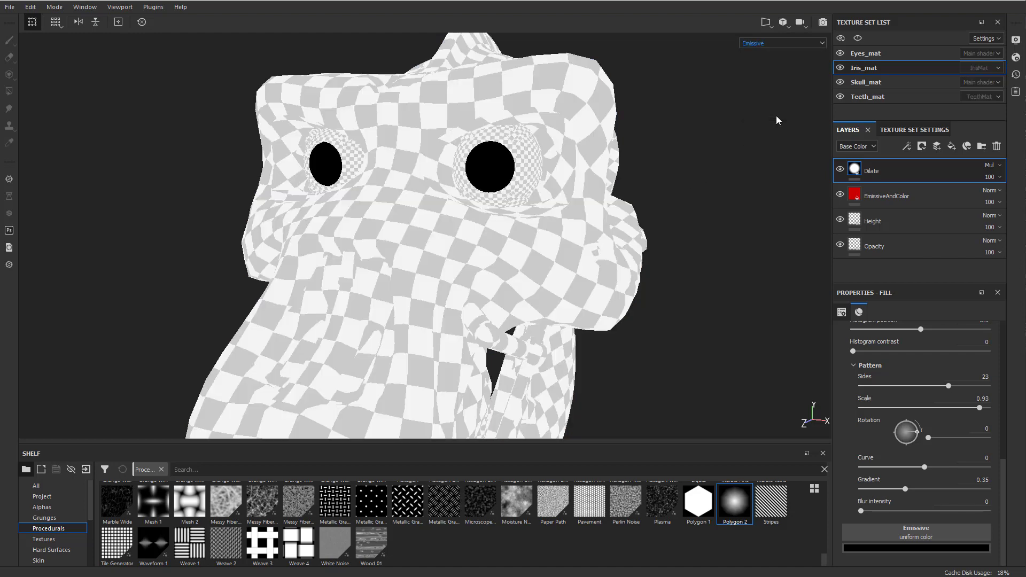
left_click(756, 43)
left_click(762, 79)
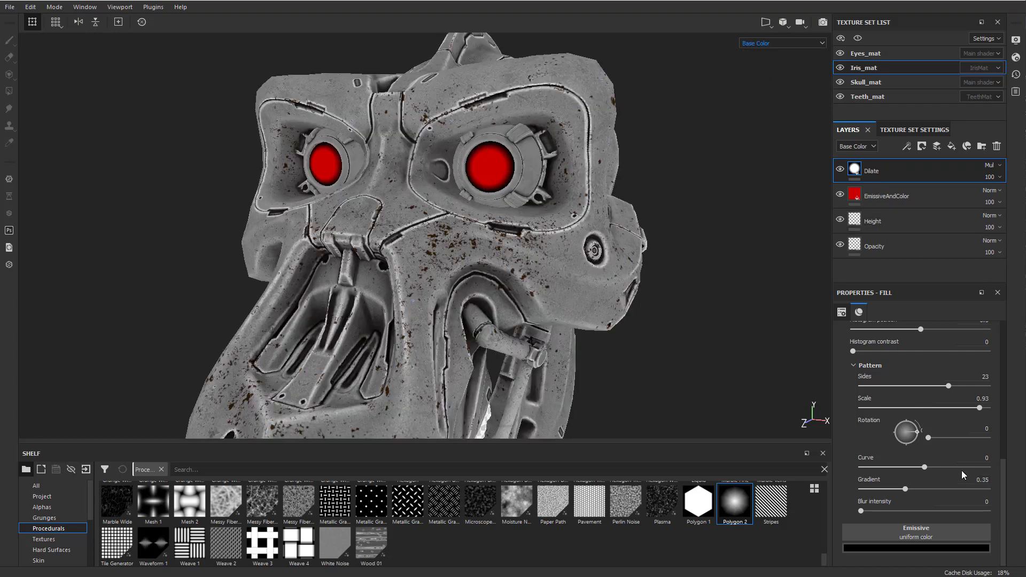
mouse_move(907, 491)
left_mouse_down()
mouse_move(926, 490)
mouse_move(906, 491)
left_mouse_up()
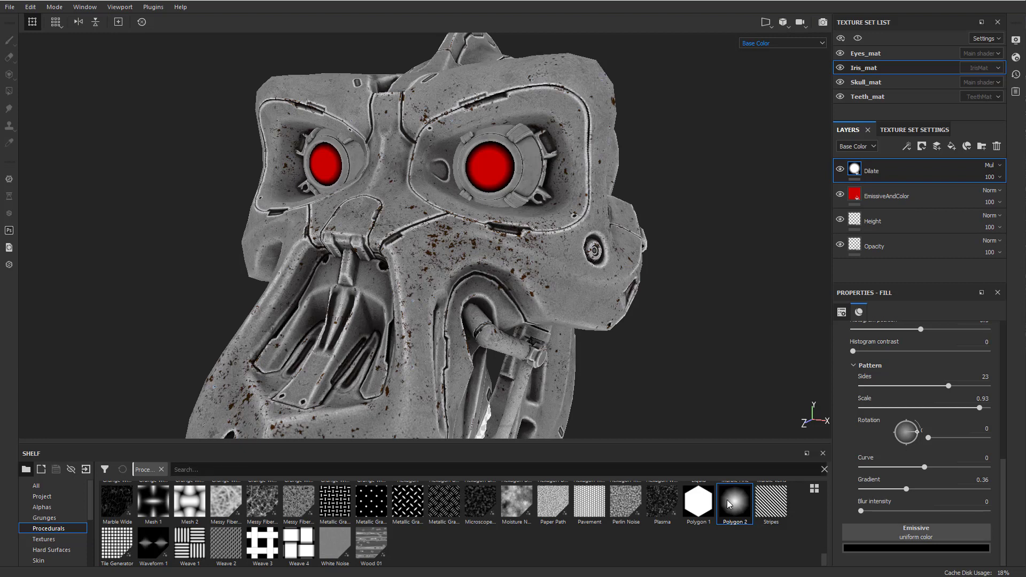
Assign Polygon 2 to the Dilate layer's emissive channel and set that channel's blending mode to Multiply.
left_click_drag(735, 503, 971, 182)
left_click(990, 165)
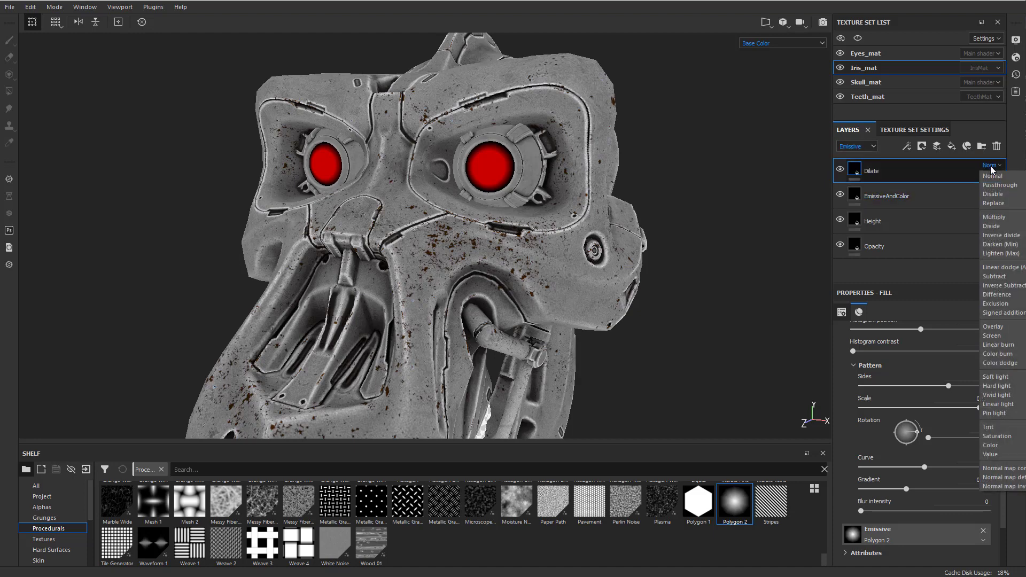
left_click(1000, 205)
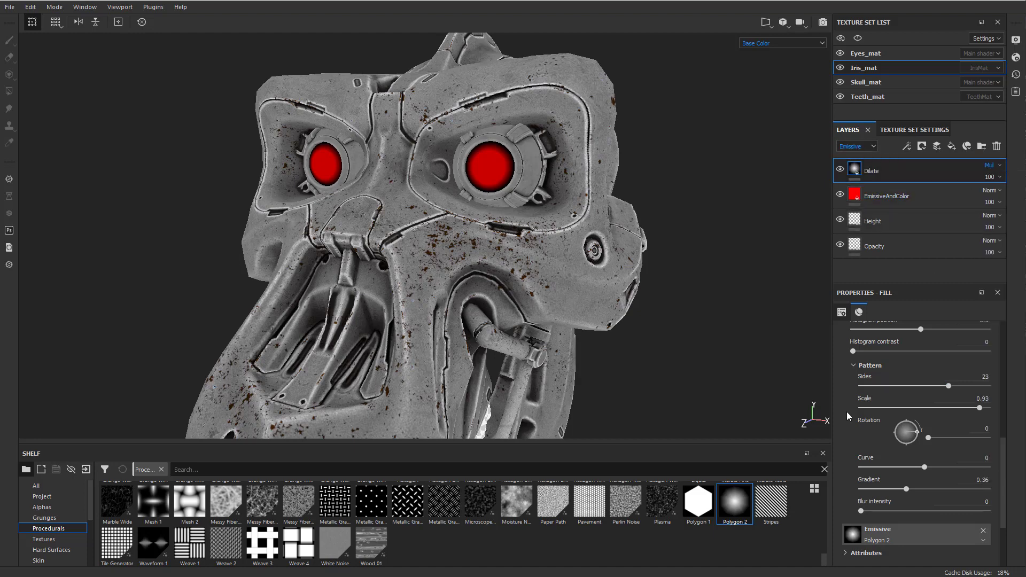
Preview the Emissive channel and set the Dilate layer's emissive pattern to Sides 18, Gradient 0.4 and Curve 0.69.
left_click(761, 44)
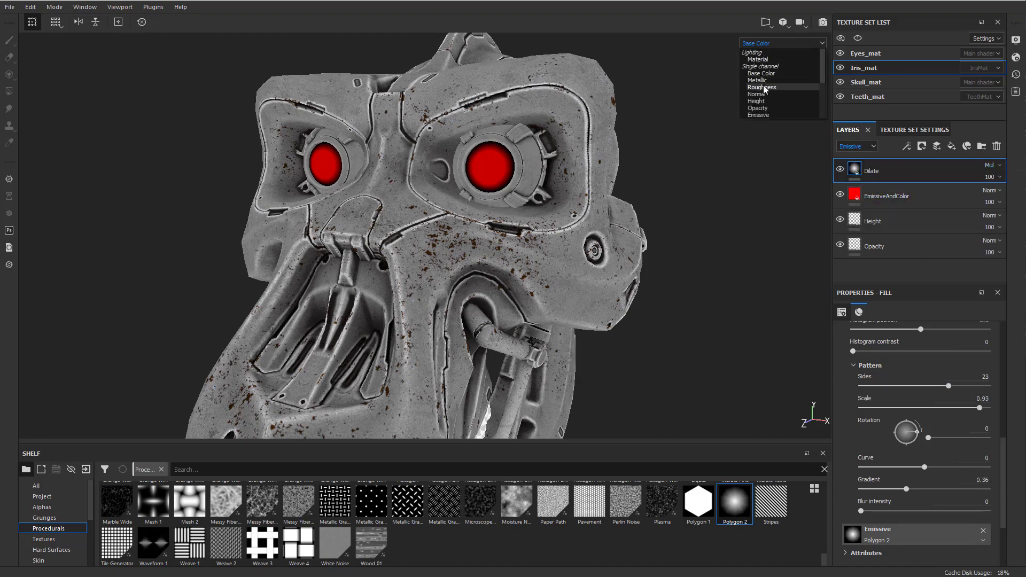
left_click(759, 115)
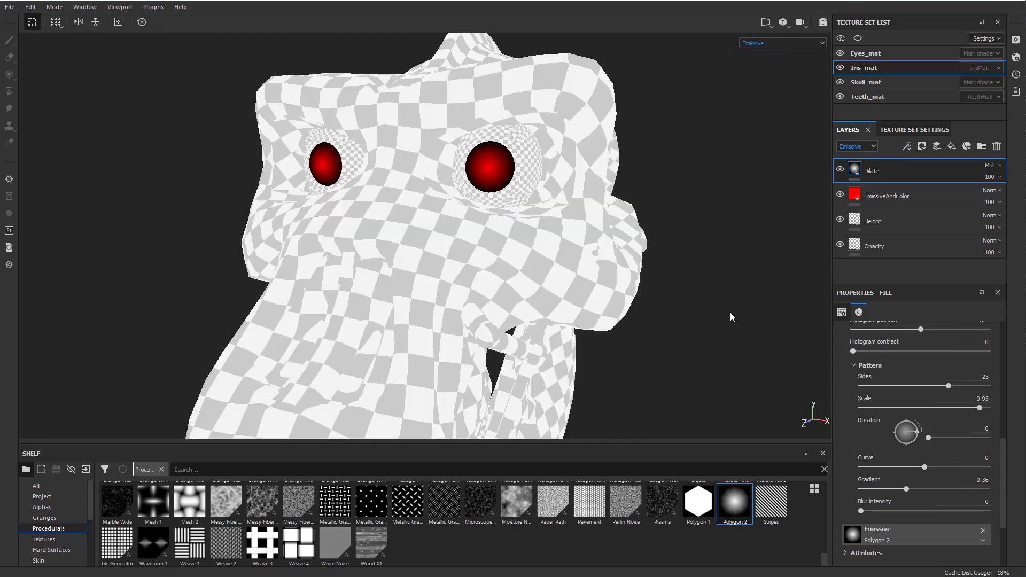
scroll(899, 535, "down", 3)
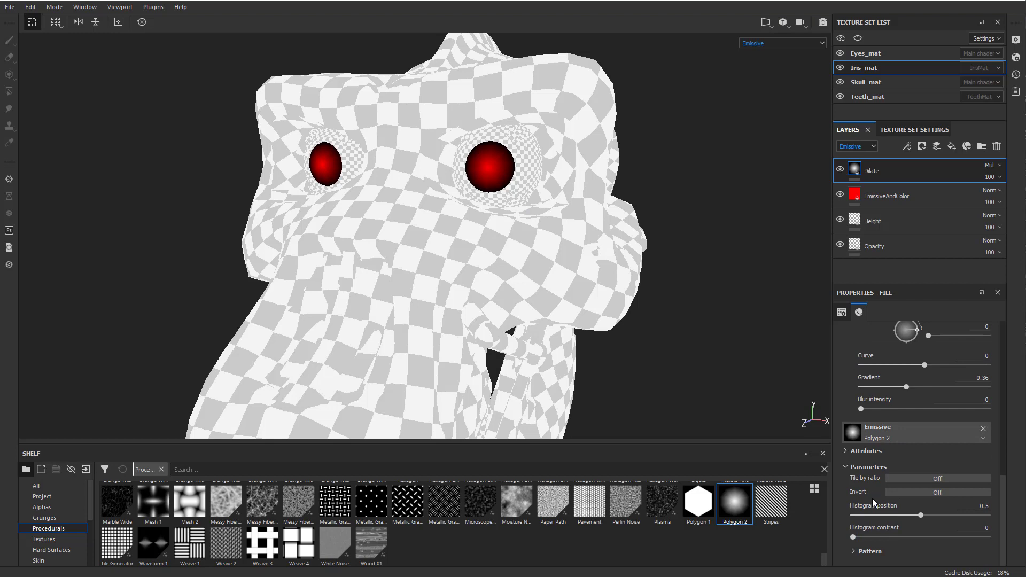
left_click(853, 552)
scroll(856, 521, "down", 3)
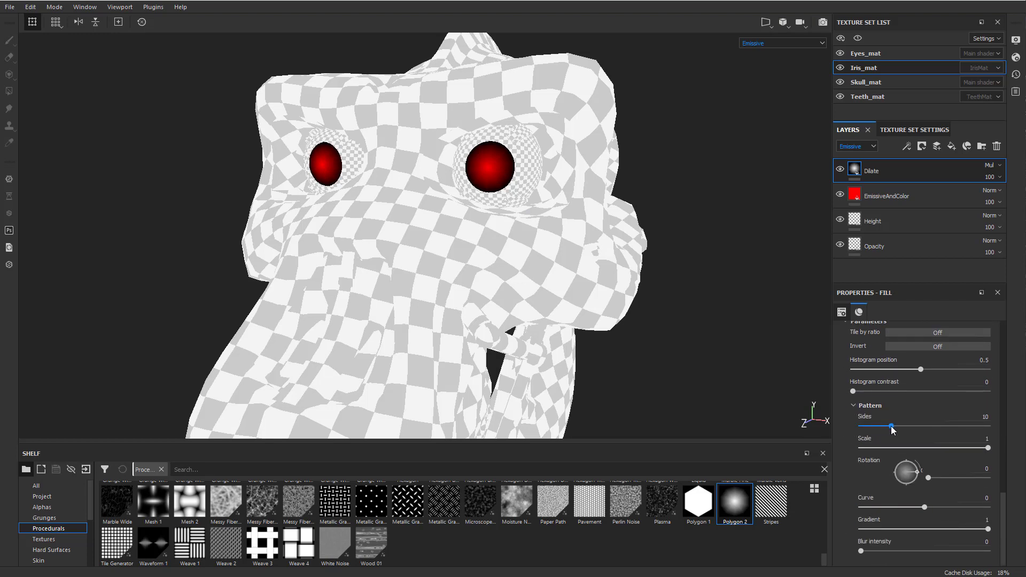
left_click_drag(892, 430, 927, 428)
left_click_drag(960, 528, 910, 530)
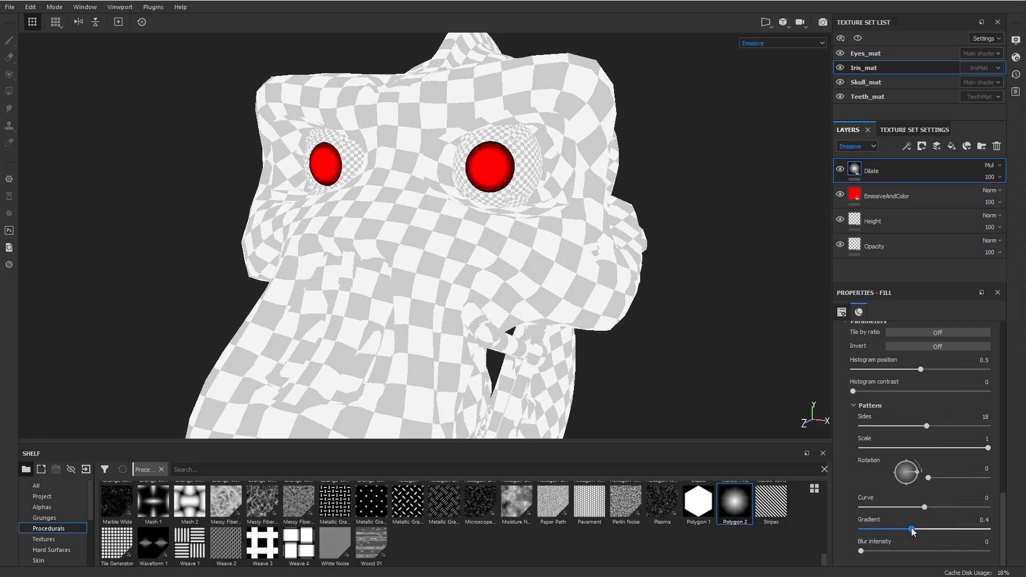
left_click_drag(861, 551, 835, 546)
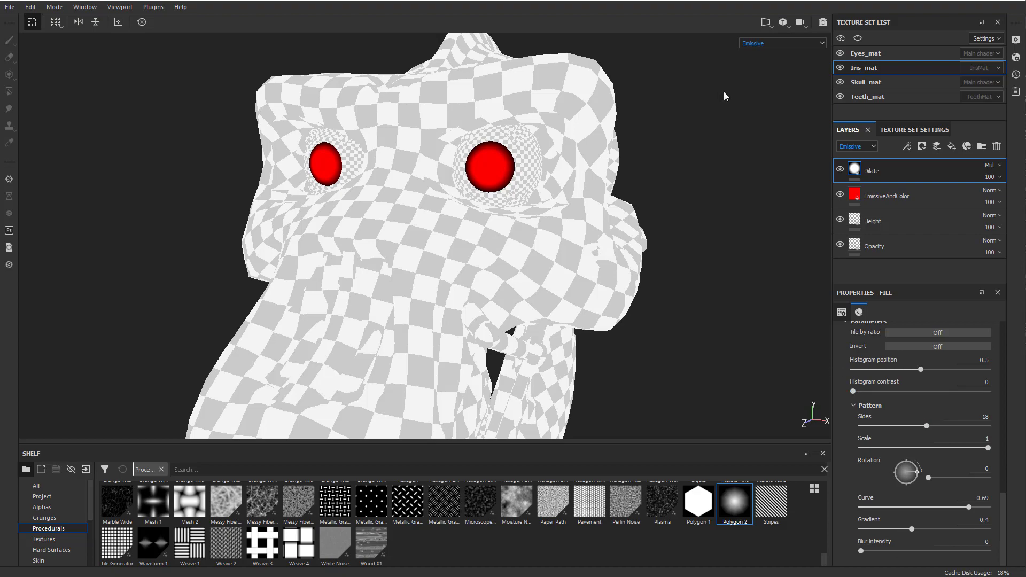
Return the viewport to the full material display and check the irises under rotated environment lighting.
key("m")
mouse_move(709, 152)
right_mouse_down("shift")
mouse_move(685, 155)
mouse_move(787, 153)
mouse_move(700, 156)
right_mouse_up("shift")
mouse_move(699, 155)
left_mouse_down("alt")
mouse_move(715, 142)
mouse_move(718, 151)
left_mouse_up("alt")
Add a fill layer at the bottom of the Iris_mat stack, below Opacity, and name it Base.
left_click(941, 253)
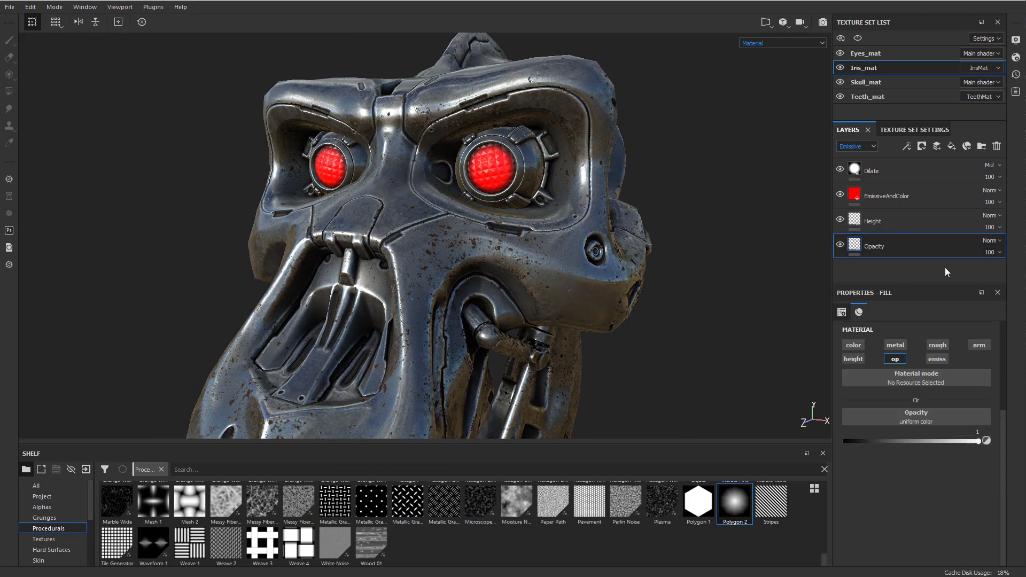
left_click(952, 146)
left_click_drag(895, 239, 891, 271)
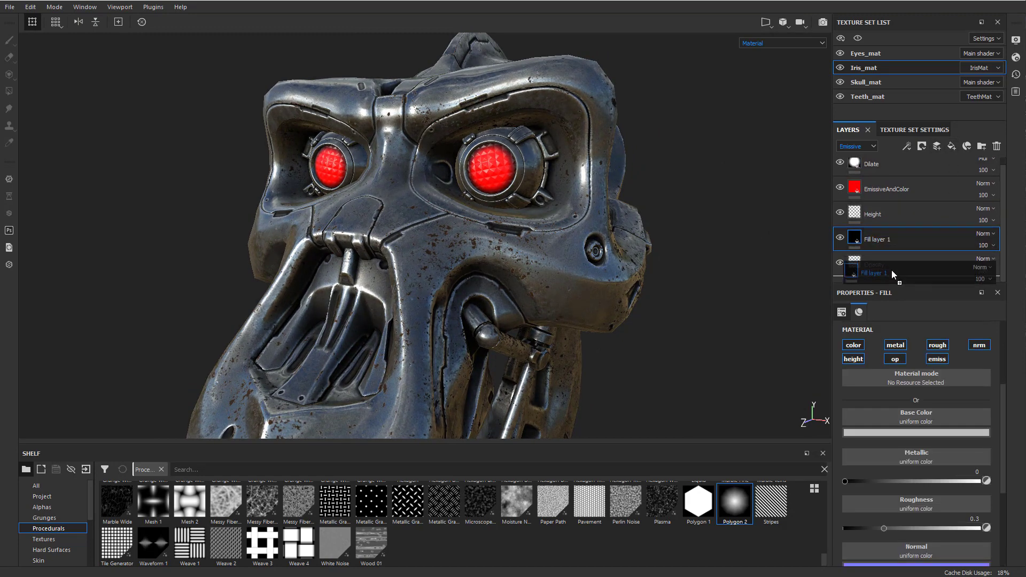
double_click(881, 267)
type("Base")
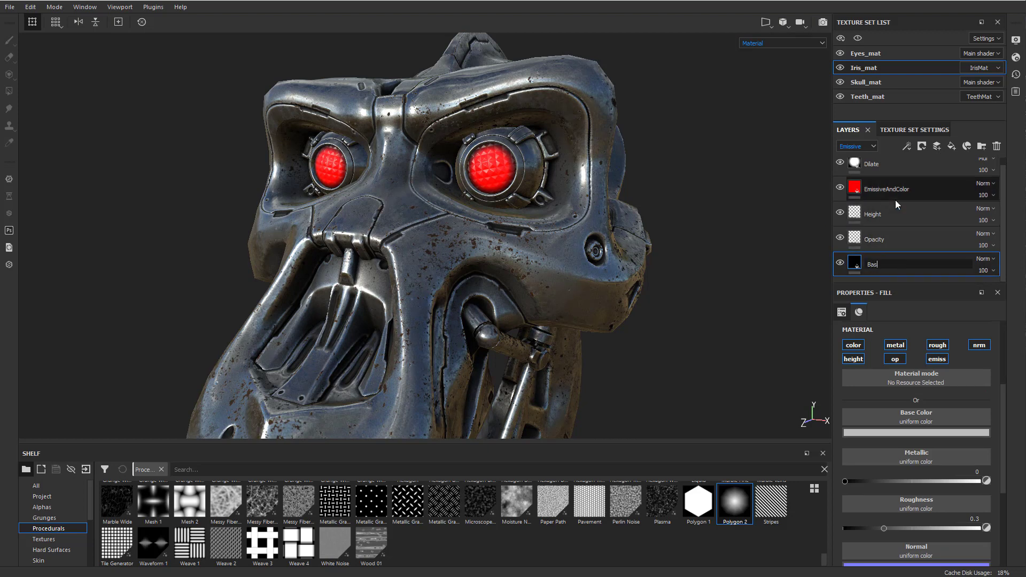
key("Return")
Set the Base layer's roughness to 0.2529 and inspect the glowing eyes from several angles and distances.
scroll(926, 448, "down", 2)
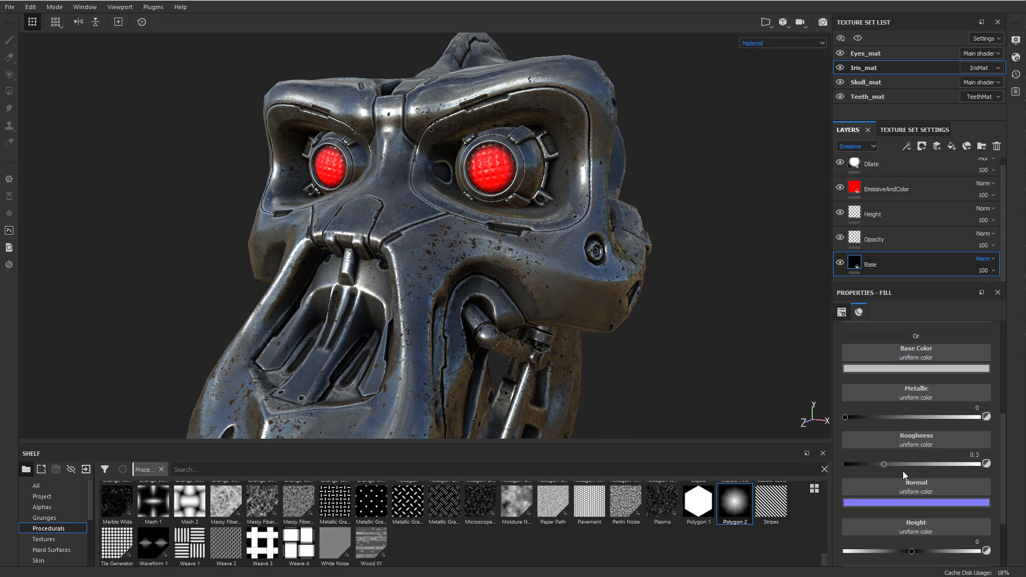
mouse_move(885, 469)
left_mouse_down()
mouse_move(852, 471)
mouse_move(861, 473)
left_mouse_up()
left_click_drag(676, 292, 705, 306, "alt")
scroll(706, 305, "down", 3)
left_click_drag(659, 235, 588, 114, "alt")
scroll(468, 194, "up", 2)
left_click_drag(467, 163, 430, 241, "alt")
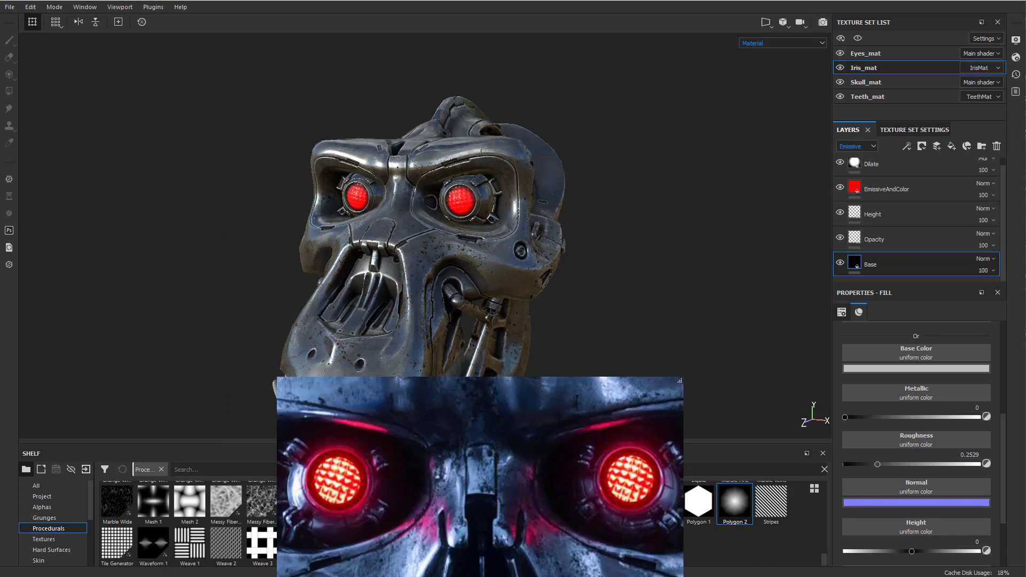
left_click_drag(496, 263, 614, 222, "alt")
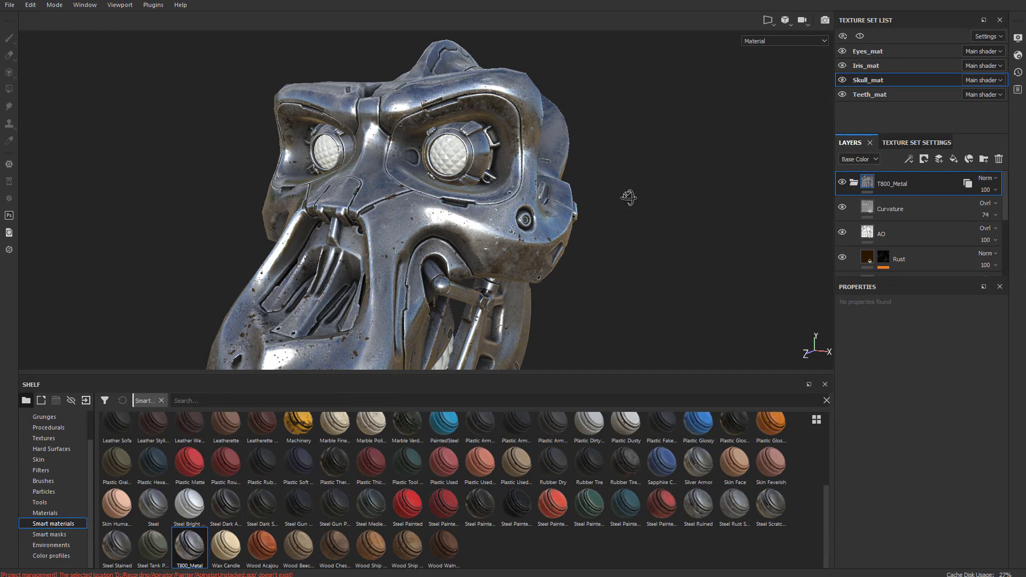
Show the 3D and 2D views side by side, select the Iris_mat texture set, and face the skull from the front.
left_click_drag(630, 195, 708, 105, "alt")
left_click(769, 26)
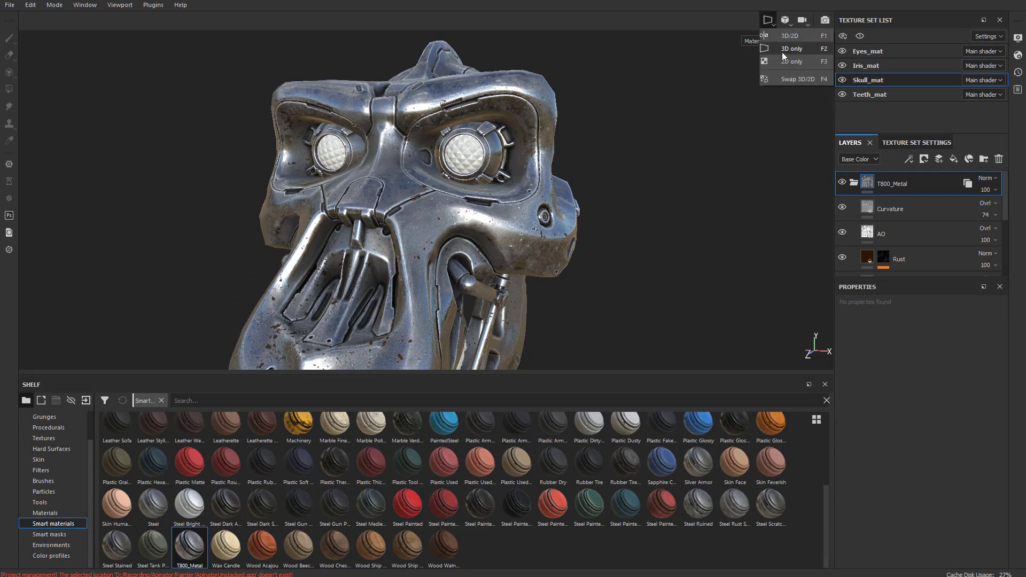
left_click(790, 38)
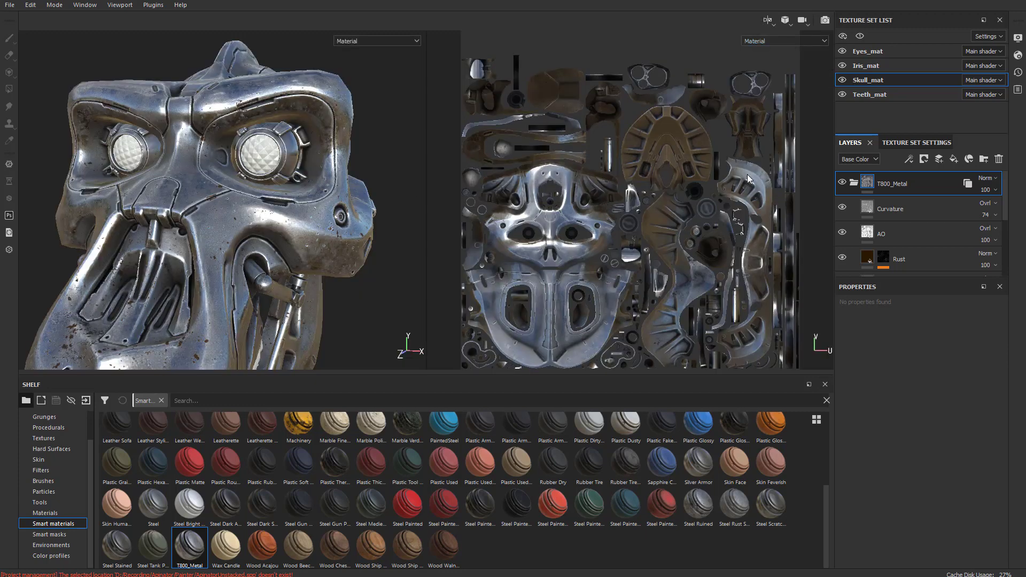
left_click(865, 67)
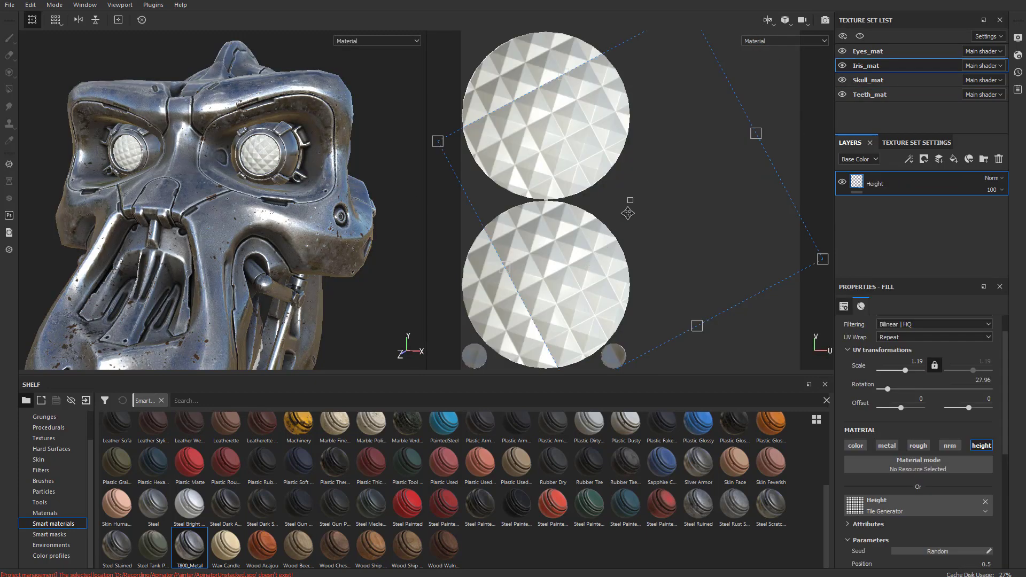
left_click_drag(403, 187, 350, 183, "alt+shift")
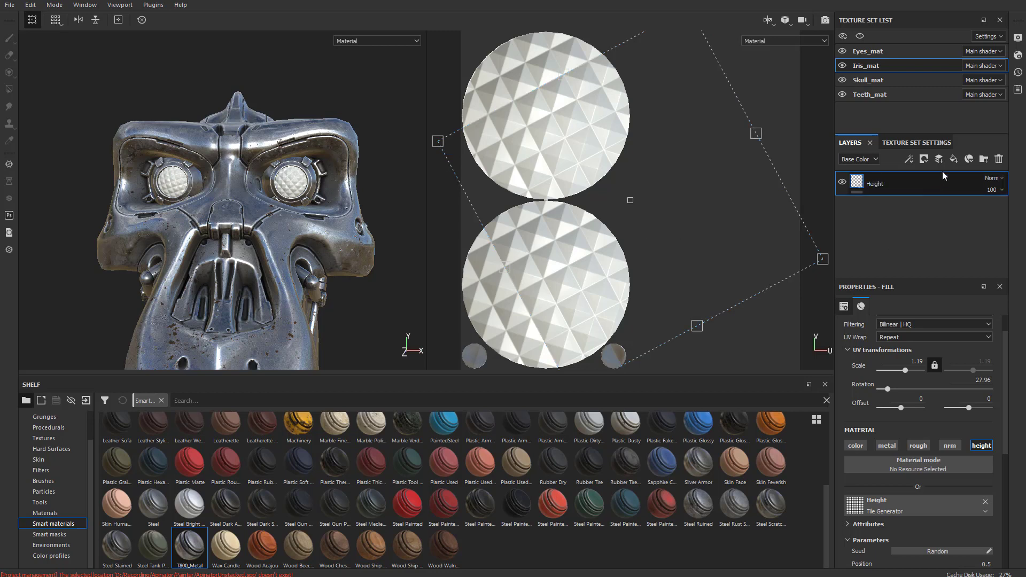
Add a fill layer above the Height layer and name it ColorAndEmissive.
left_click(954, 159)
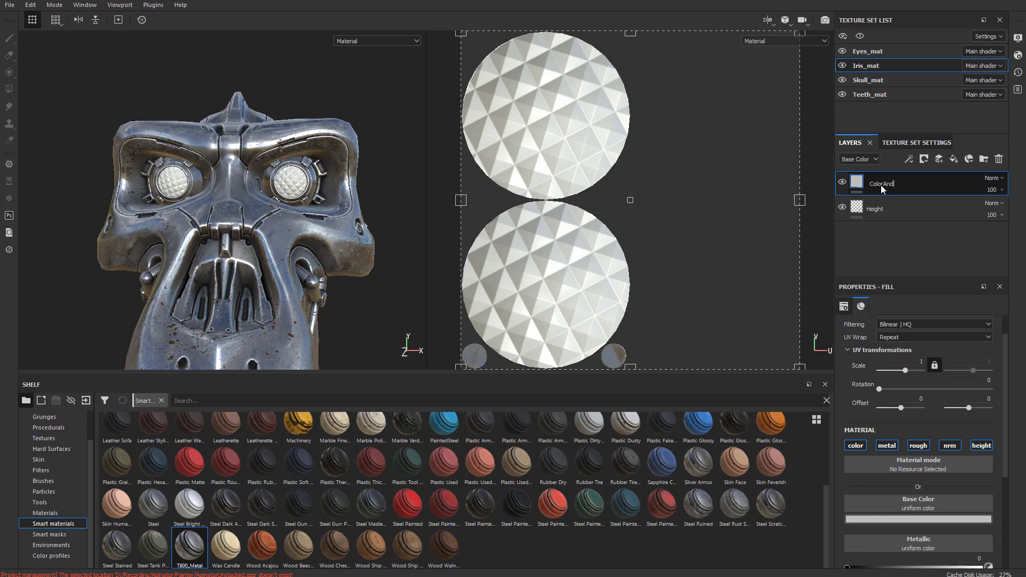
type("sive")
key("Return")
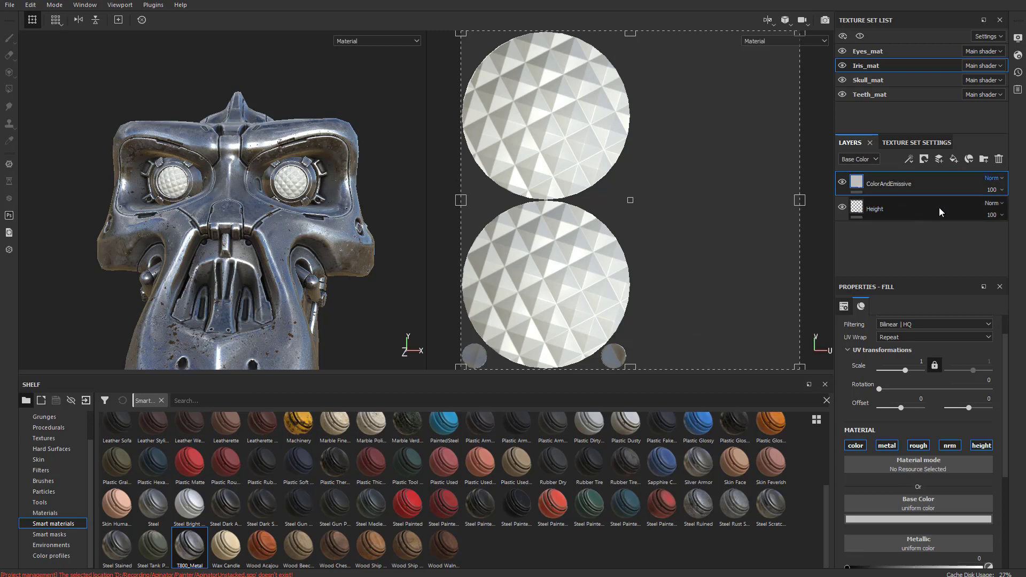
Add an Emissive channel to the Iris_mat texture set and return to its layer stack.
left_click(904, 144)
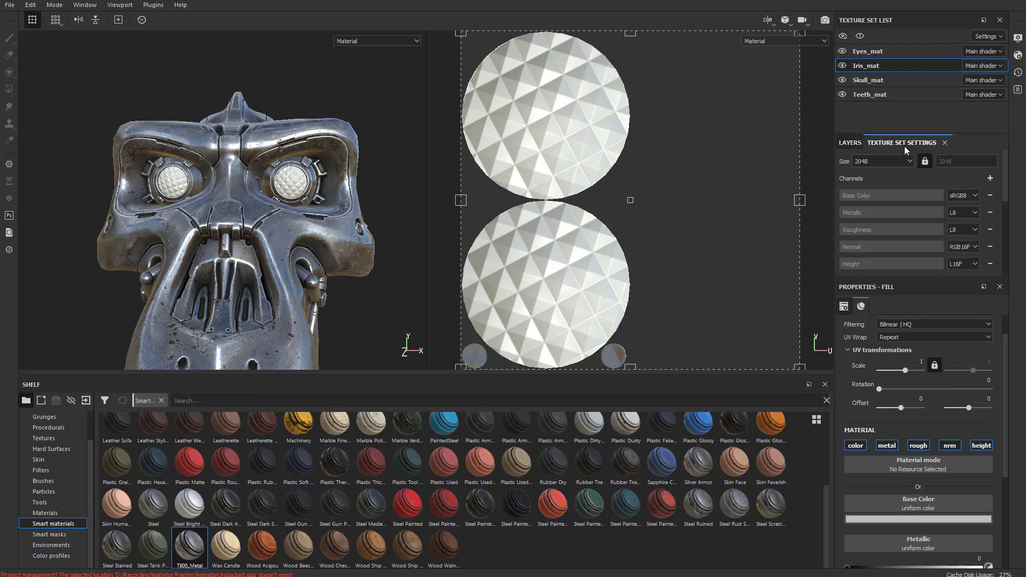
left_click(989, 178)
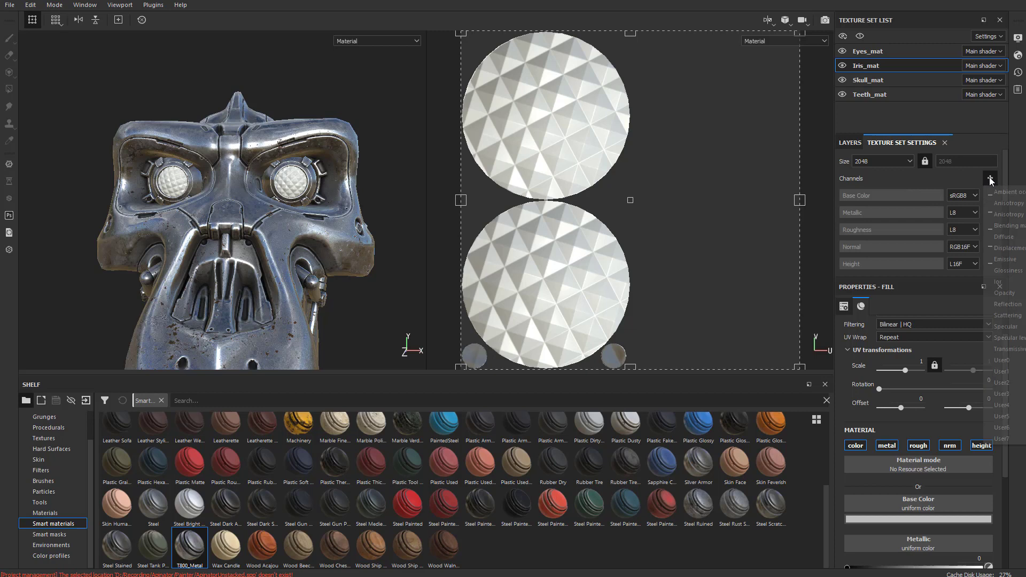
left_click(1005, 259)
left_click(849, 143)
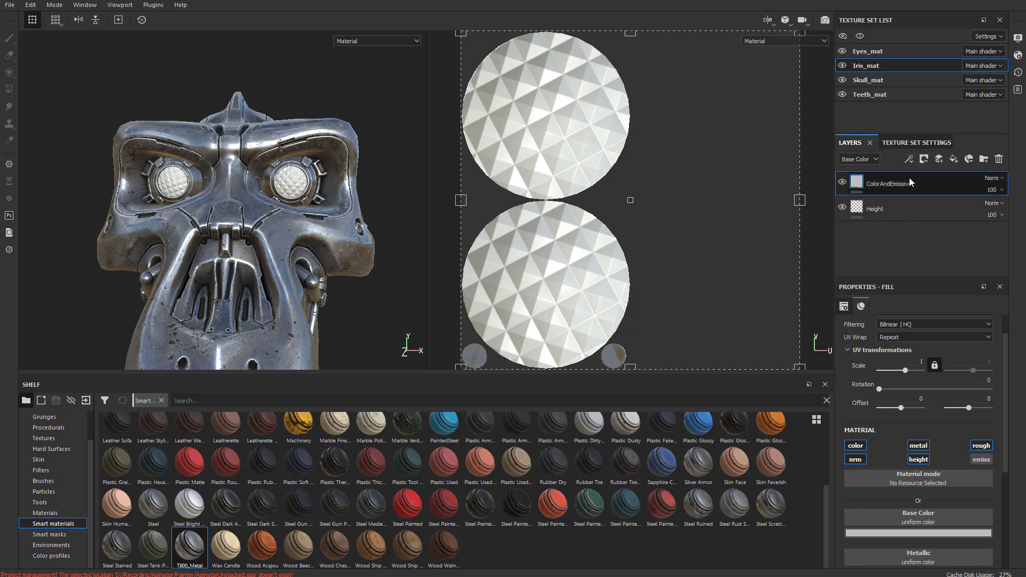
Turn off the normal, height, metallic and roughness channels on the ColorAndEmissive layer, leaving only color enabled.
left_click(864, 213)
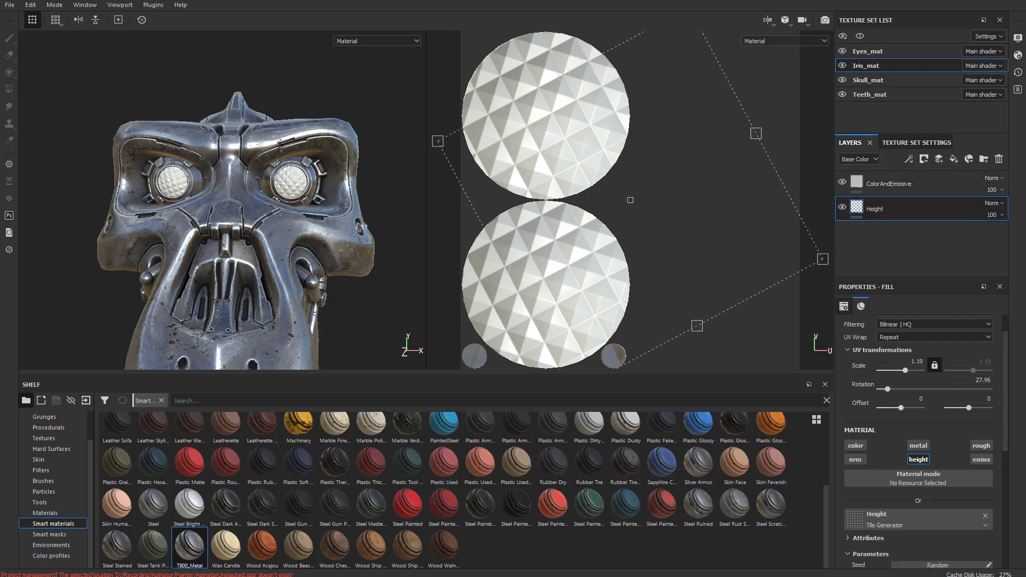
left_click(909, 187)
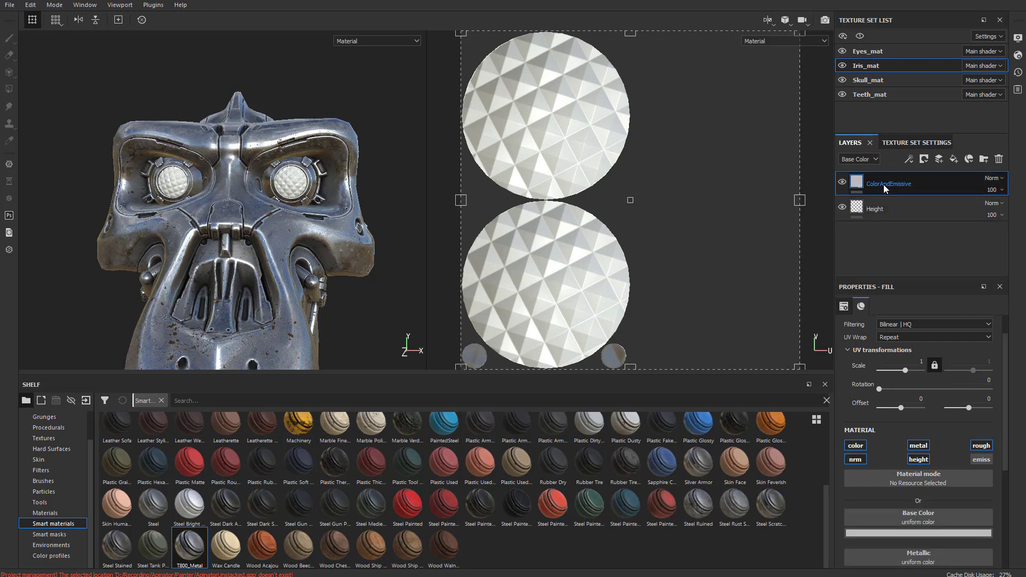
left_click(858, 460)
left_click(915, 447)
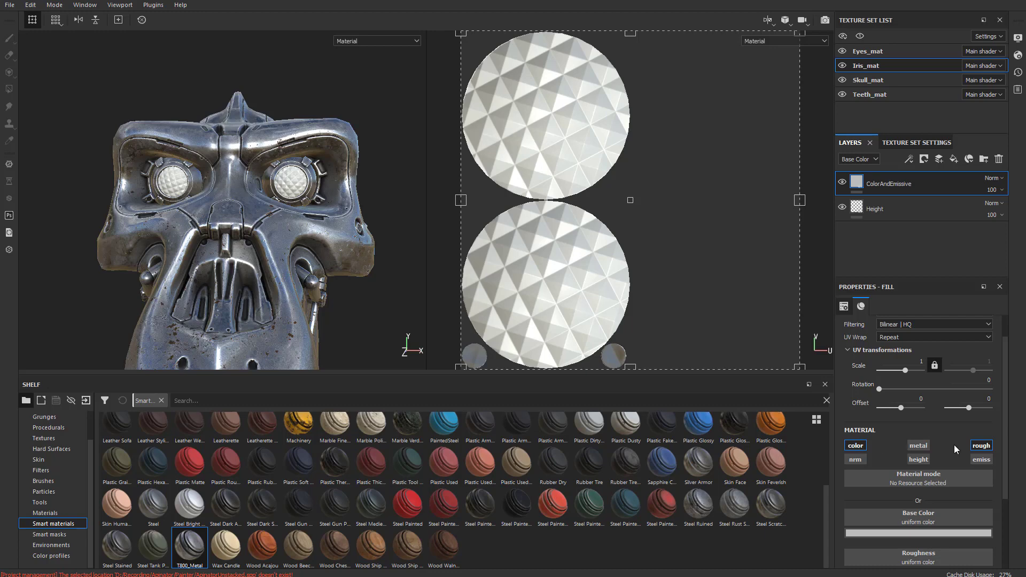
left_click(982, 446)
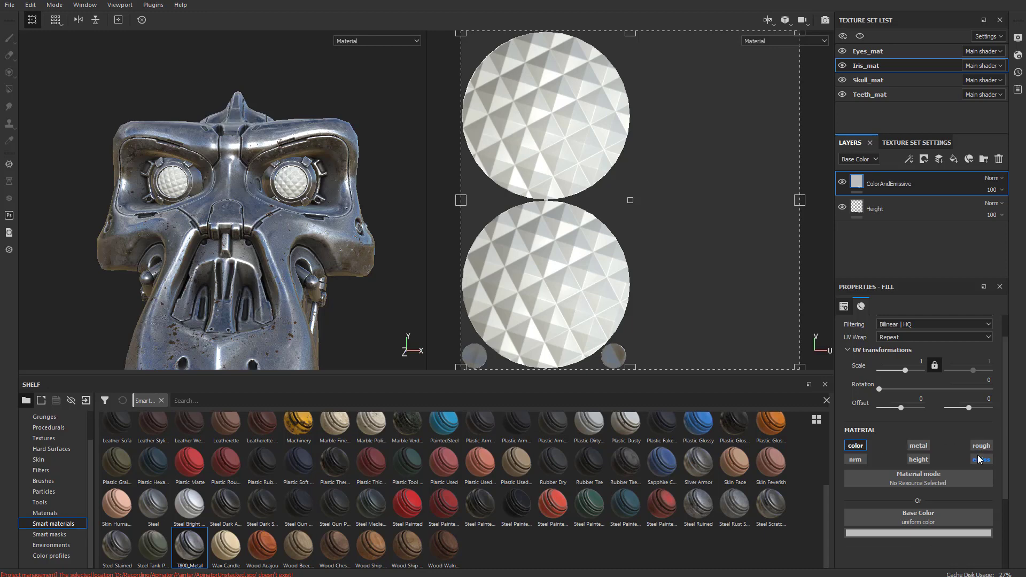
Set the ColorAndEmissive layer's base color to a dark red with R 0.449, G 0 and B 0.
left_click(900, 533)
left_click_drag(948, 471, 983, 447)
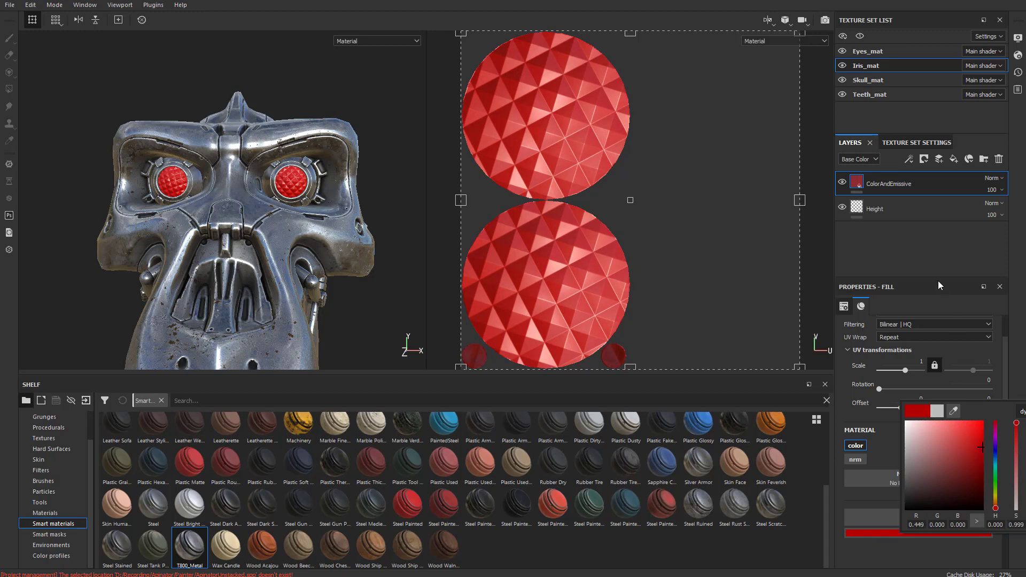
left_click(935, 267)
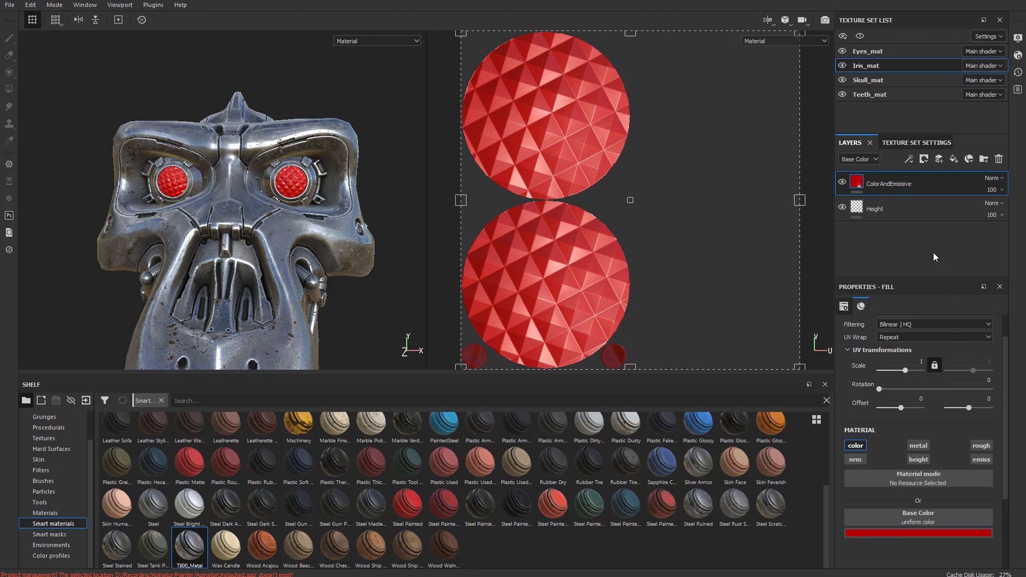
Enable the emissive channel on the ColorAndEmissive layer and open its emissive color for editing.
left_click(981, 459)
scroll(1001, 486, "down", 2)
left_click(926, 501)
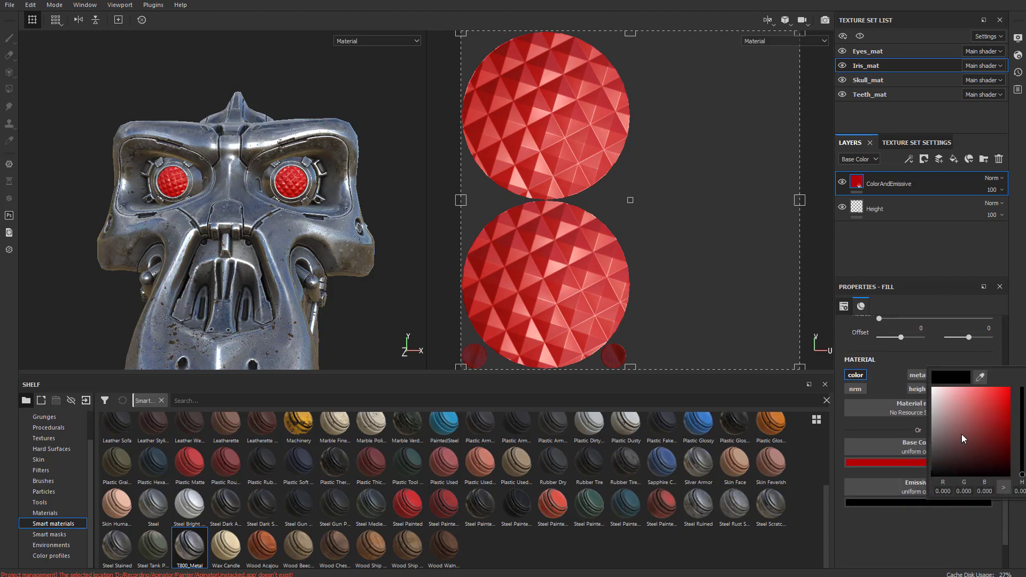
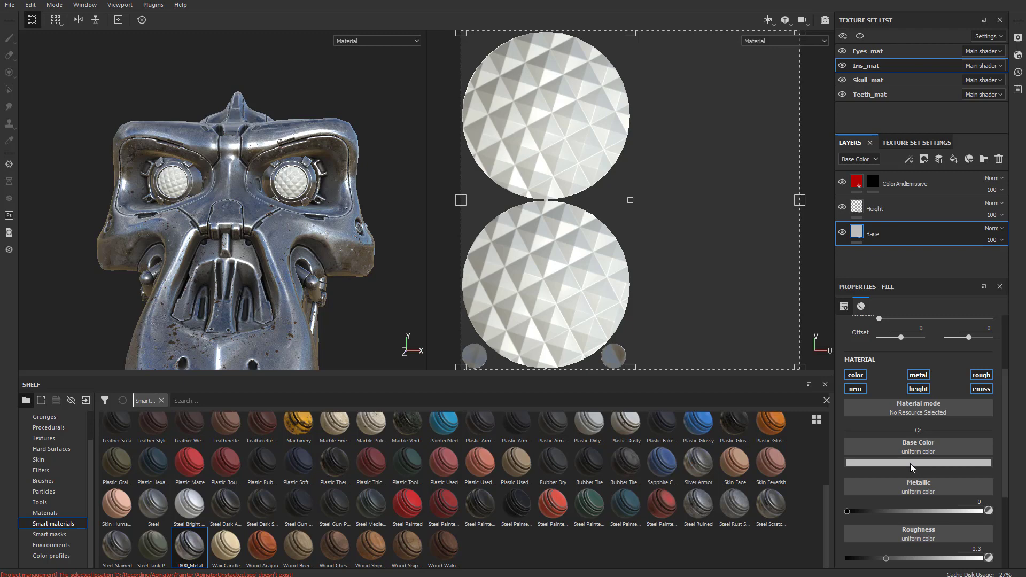
Set the Base fill layer's base color to near black.
left_click(909, 464)
mouse_move(922, 561)
left_mouse_down()
mouse_move(908, 576)
mouse_move(917, 571)
left_mouse_up()
left_click(838, 431)
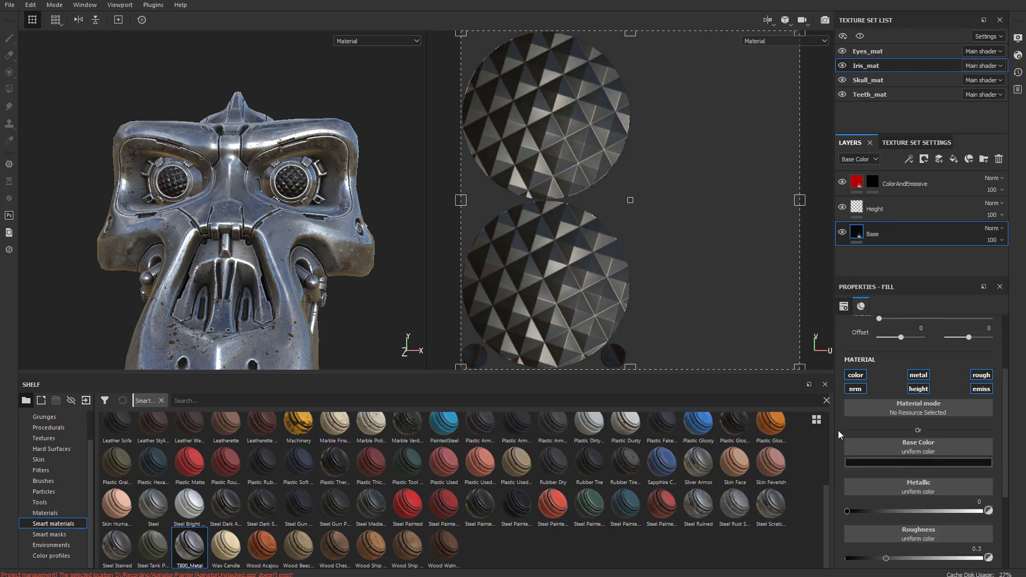
Try full roughness on the Base layer, settle on a roughness of 0.3969, and bring its emissive setting into view.
scroll(930, 508, "down", 3)
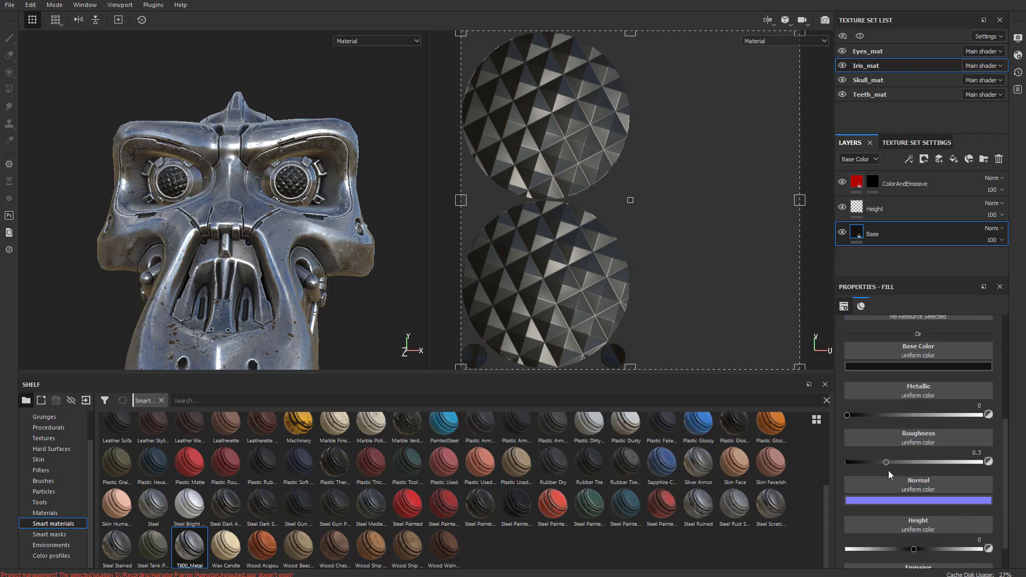
left_click_drag(886, 462, 980, 469)
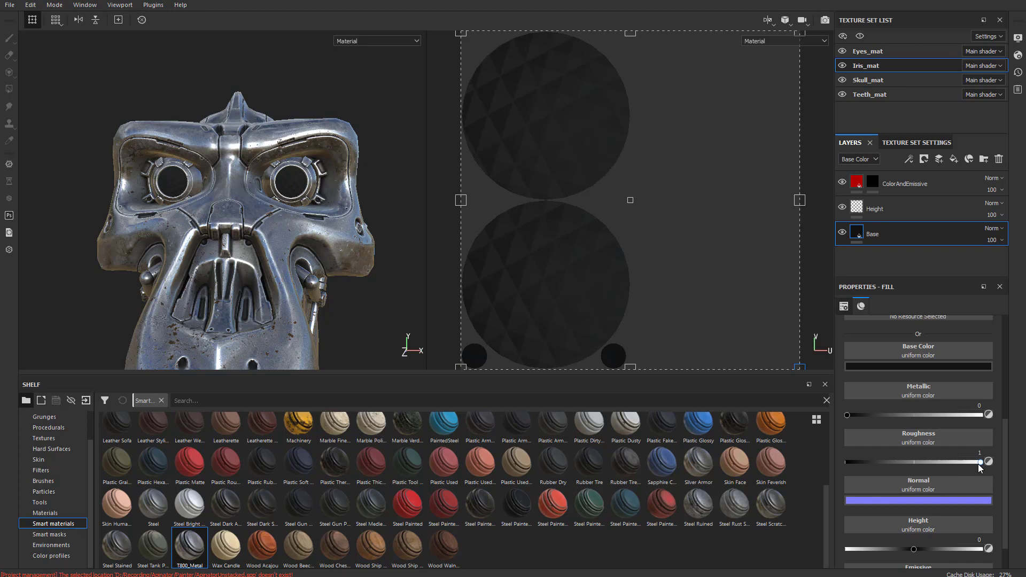
mouse_move(980, 462)
left_mouse_down()
mouse_move(884, 467)
mouse_move(921, 469)
mouse_move(900, 471)
left_mouse_up()
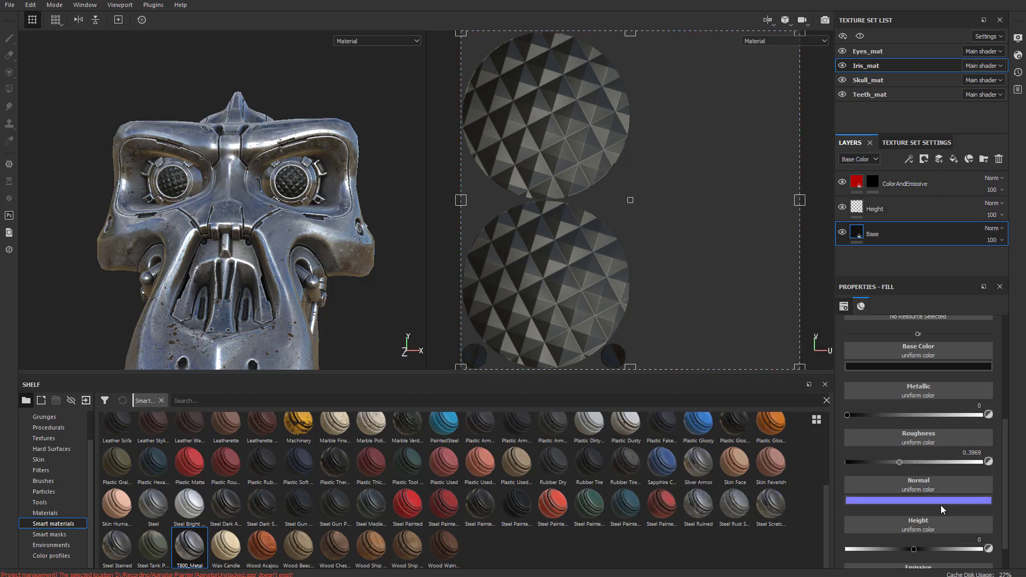
scroll(900, 452, "down", 1)
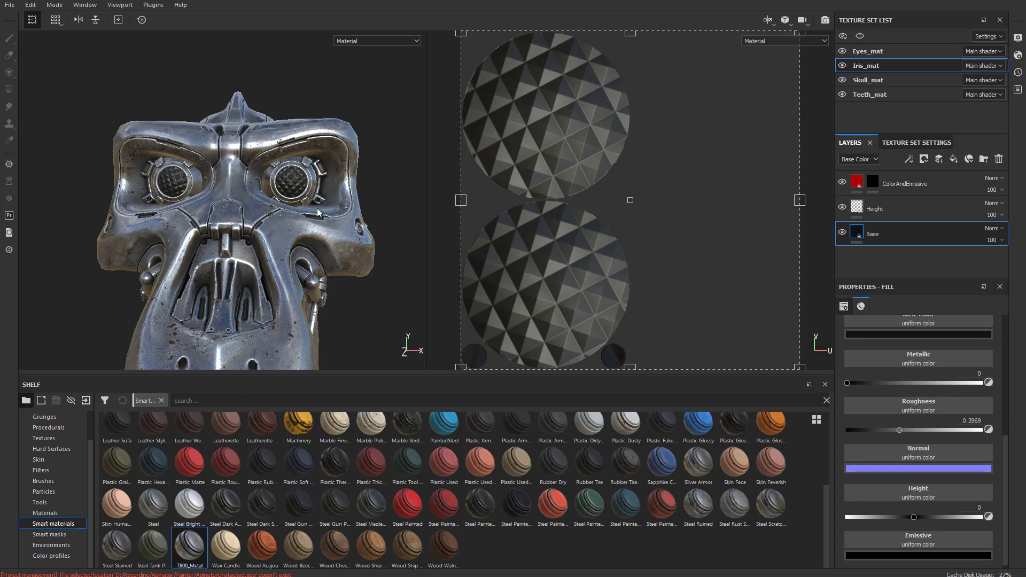
scroll(936, 446, "down", 1)
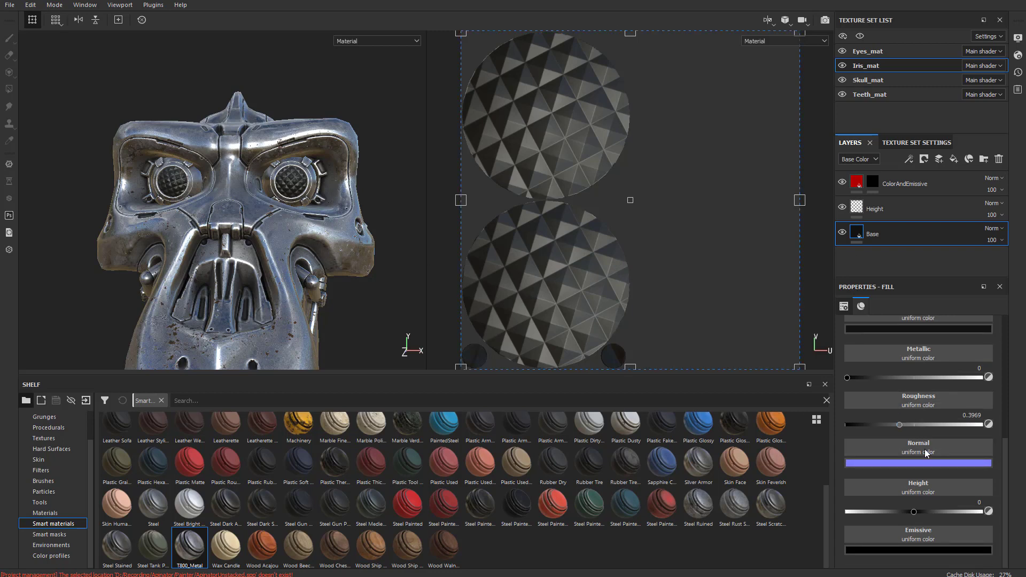
Select the ColorAndEmissive layer's black mask for painting and enlarge the brush to a size of 12.84.
scroll(917, 466, "up", 6)
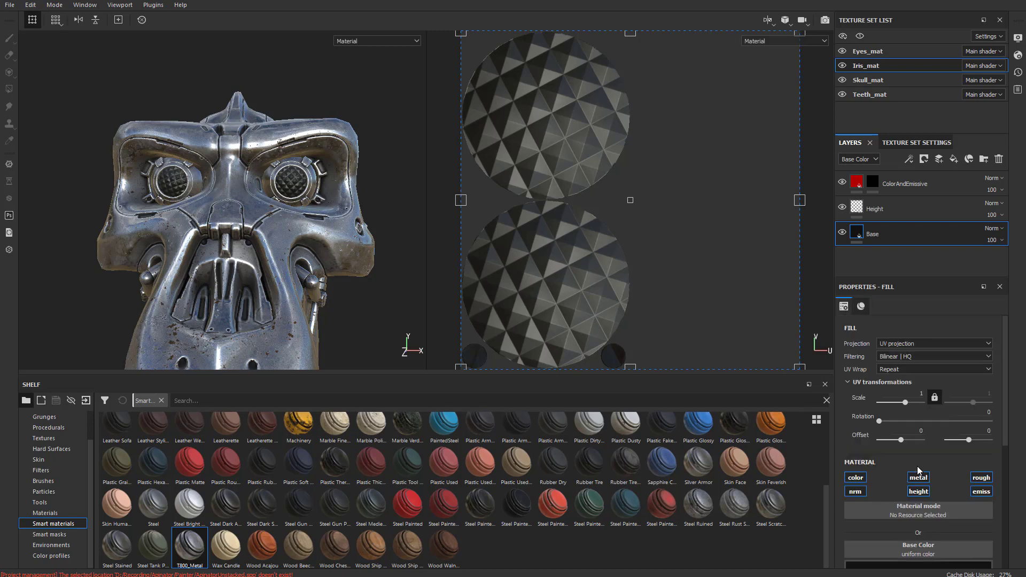
left_click(901, 187)
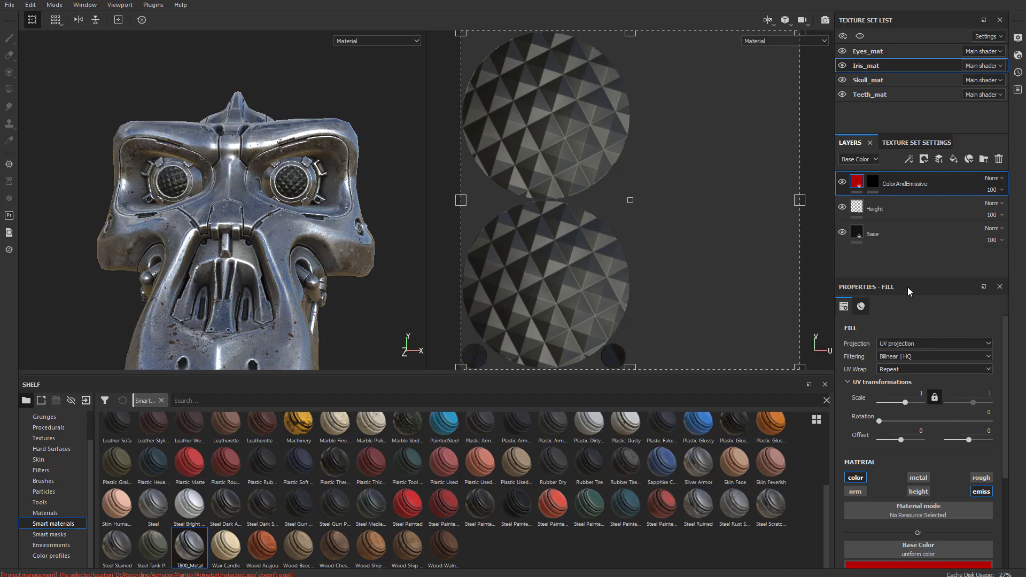
left_click(873, 186)
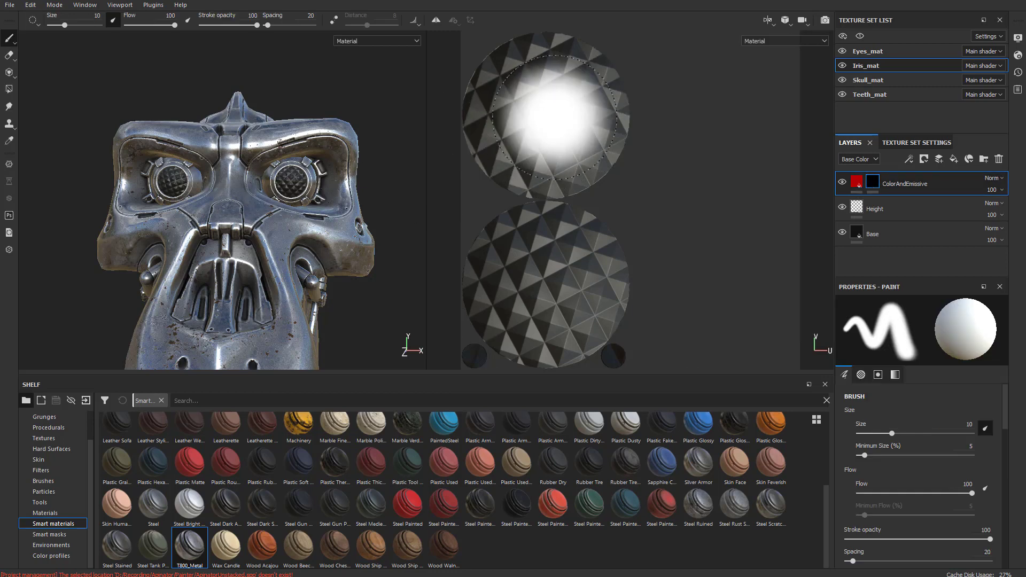
right_click_drag(522, 96, 541, 113, "ctrl")
Try white dabs on a single iris, once in the UV view and once on the 3D skull, undoing each.
left_click(541, 113)
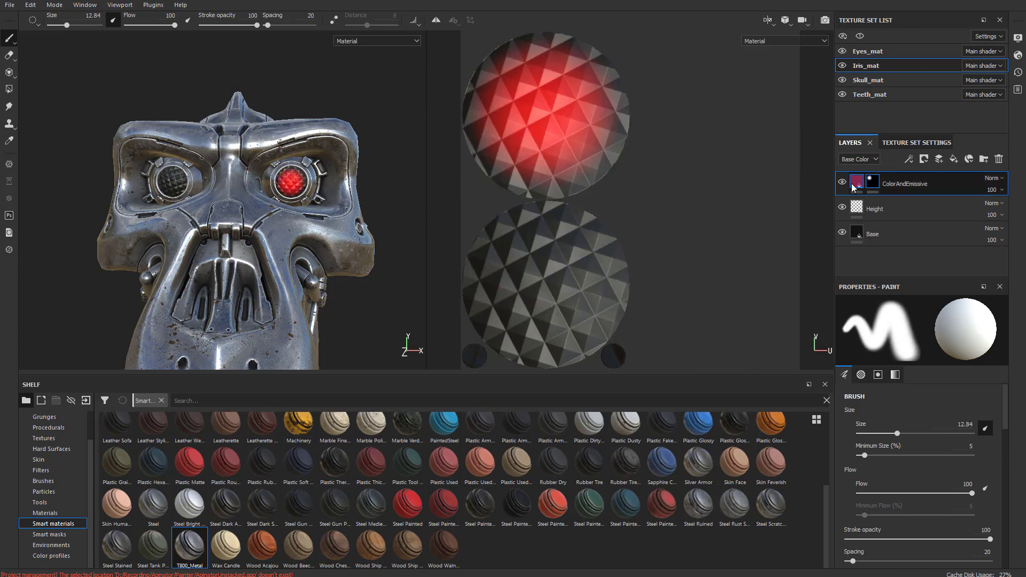
mouse_move(853, 186)
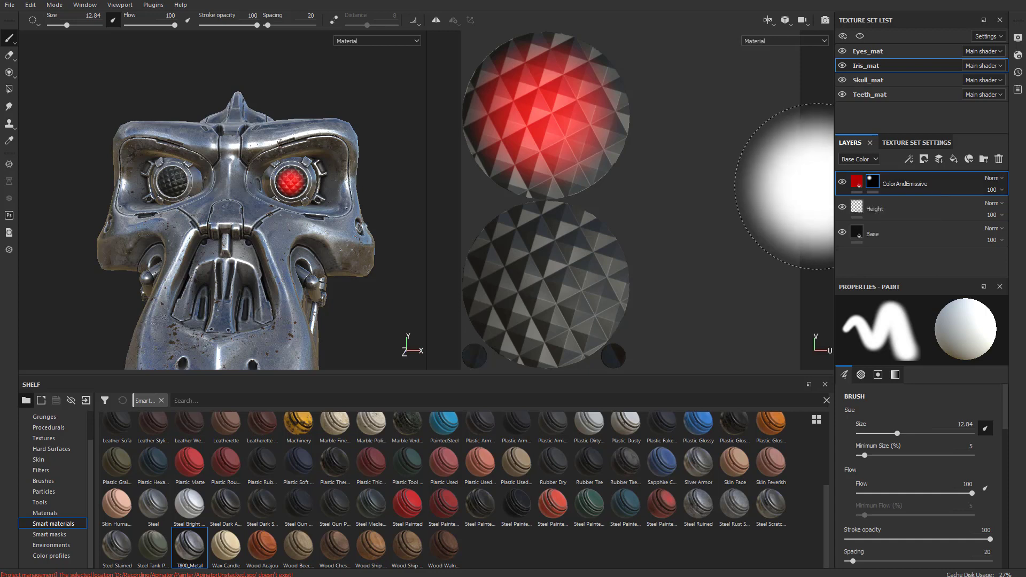
key("ctrl+z")
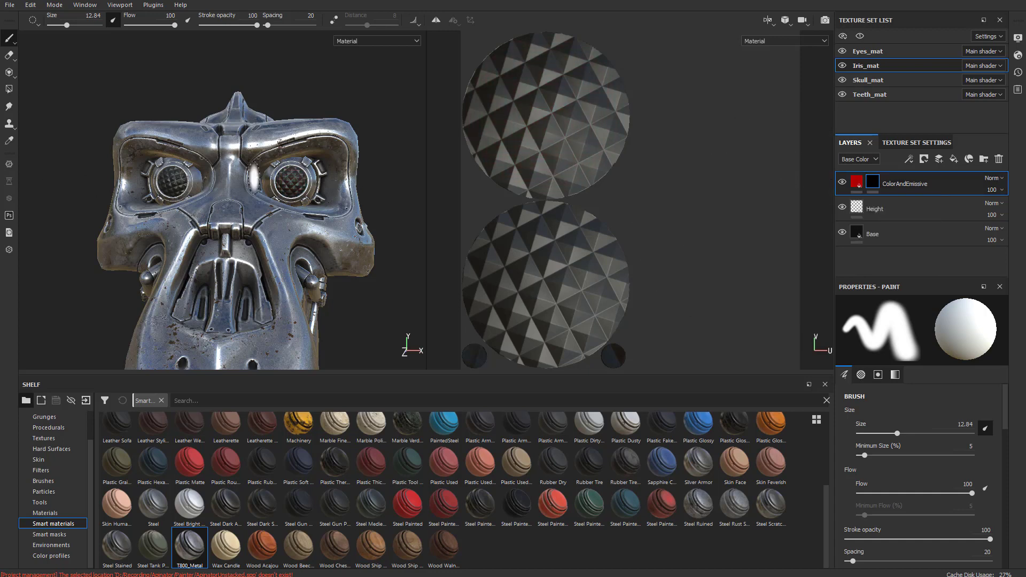
left_click(288, 182)
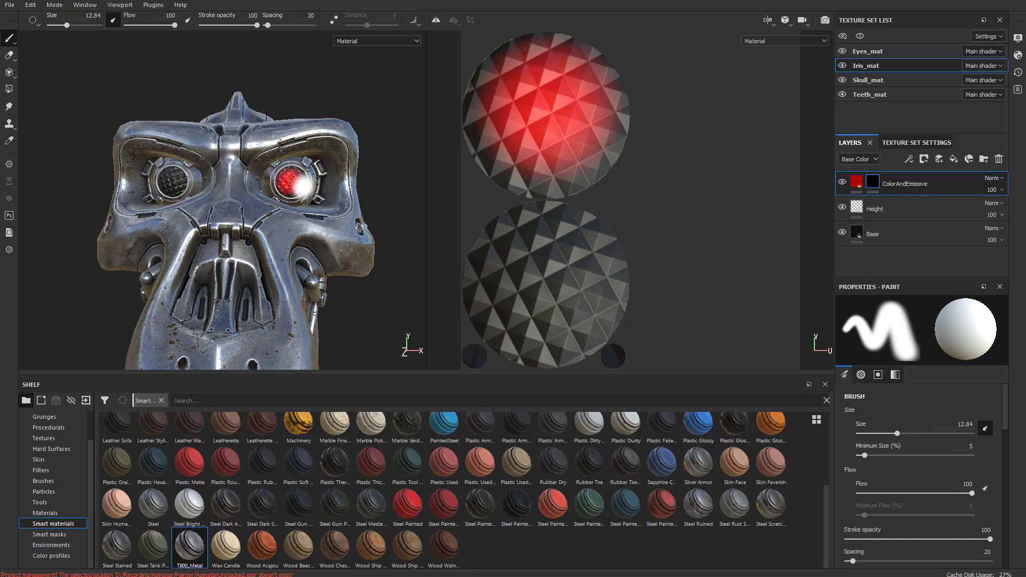
key("ctrl+z")
Enable symmetry and dab white onto the iris in the 3D view so both irises are masked in.
left_click(437, 20)
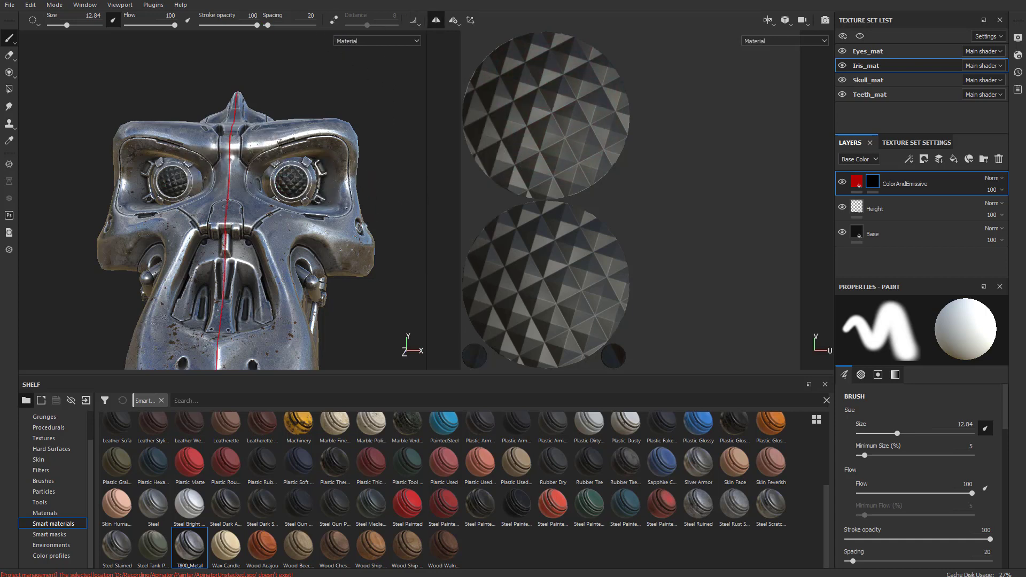
left_click(299, 182)
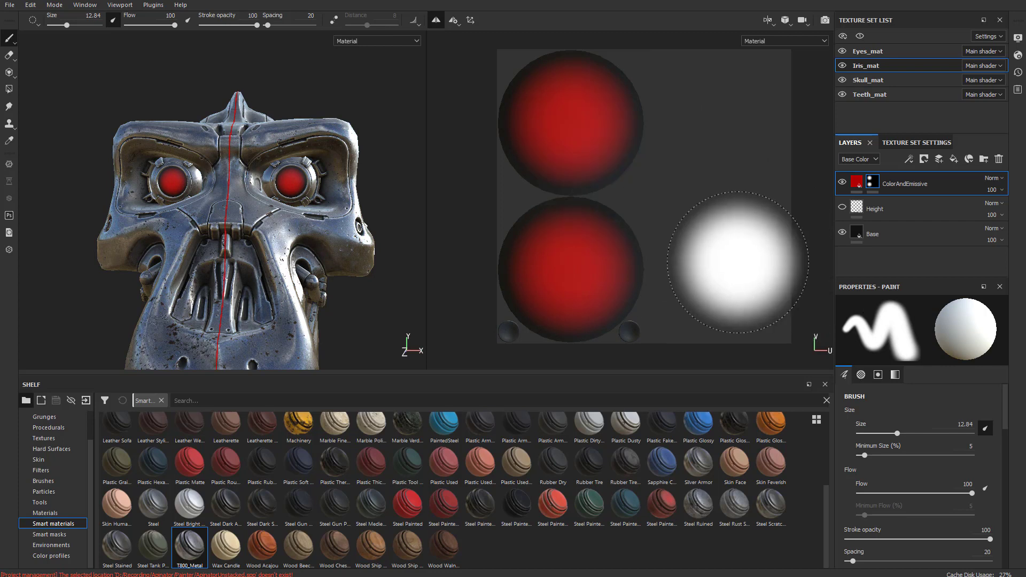
Try a symmetrical white stroke from the lower iris outwards, undo it, and reduce the brush size to 10.89.
left_click_drag(585, 268, 680, 268)
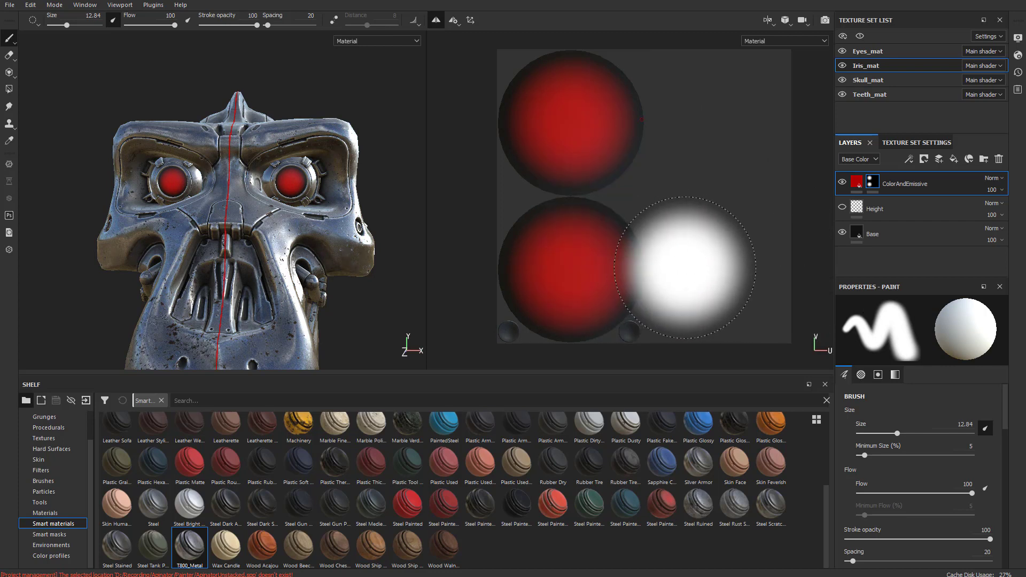
key("ctrl+z")
mouse_move(717, 231)
right_mouse_down("ctrl")
mouse_move(706, 232)
mouse_move(721, 235)
right_mouse_up("ctrl")
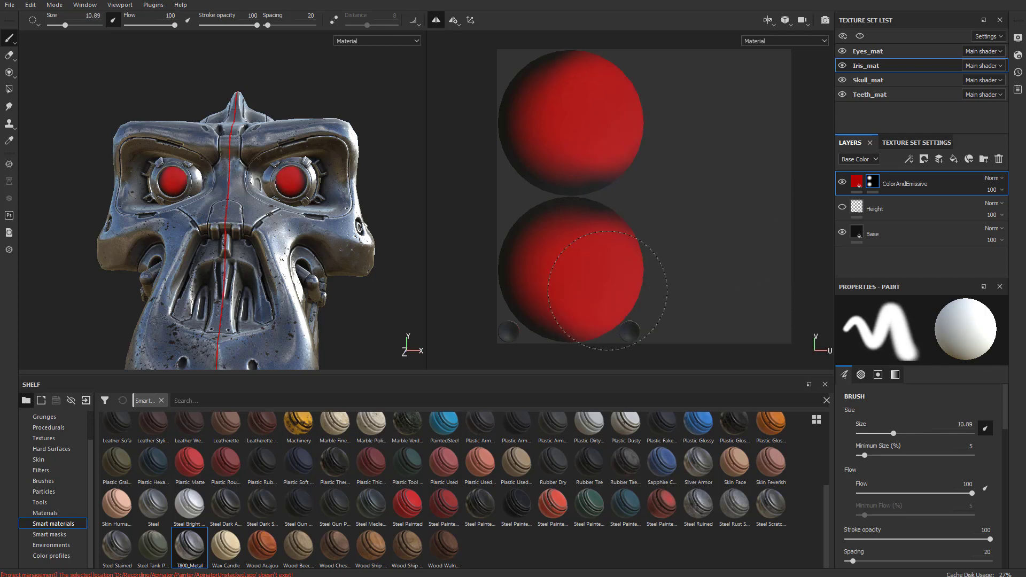
Swap the mask brush between white and black while showing its grayscale setting, ending on a grayscale value of 0.
key("x")
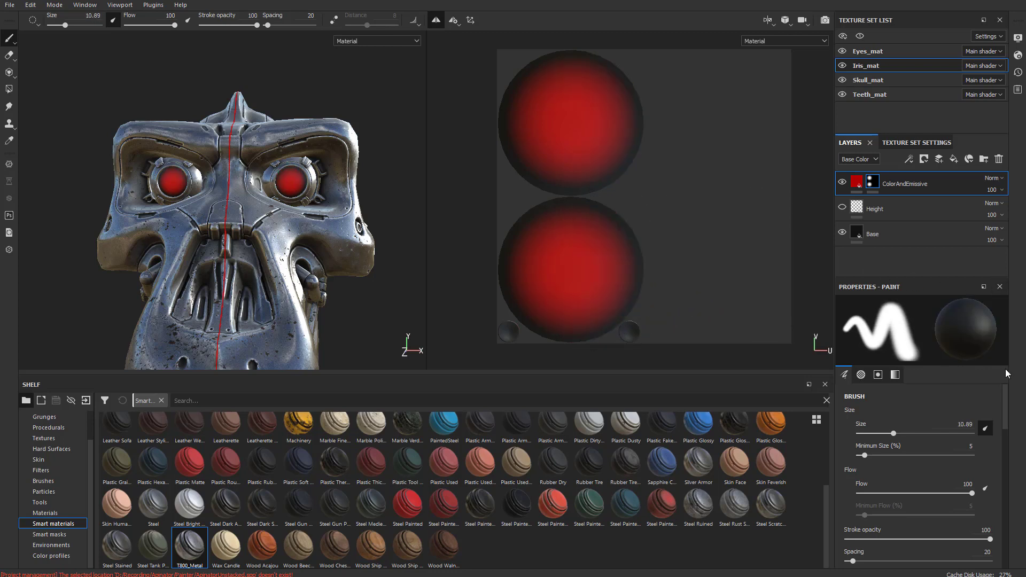
scroll(996, 528, "down", 10)
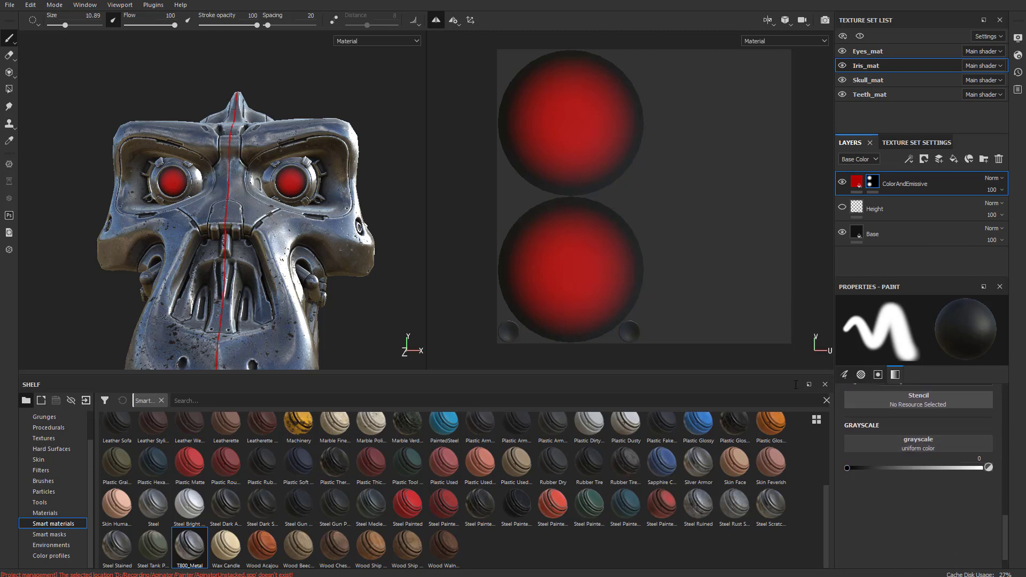
right_click(689, 153)
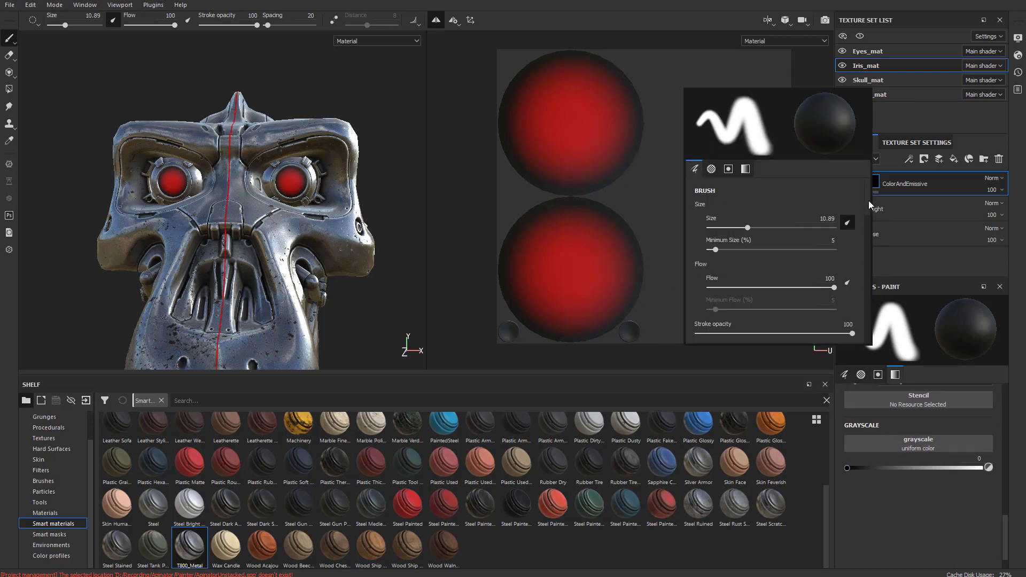
left_click_drag(868, 200, 865, 326)
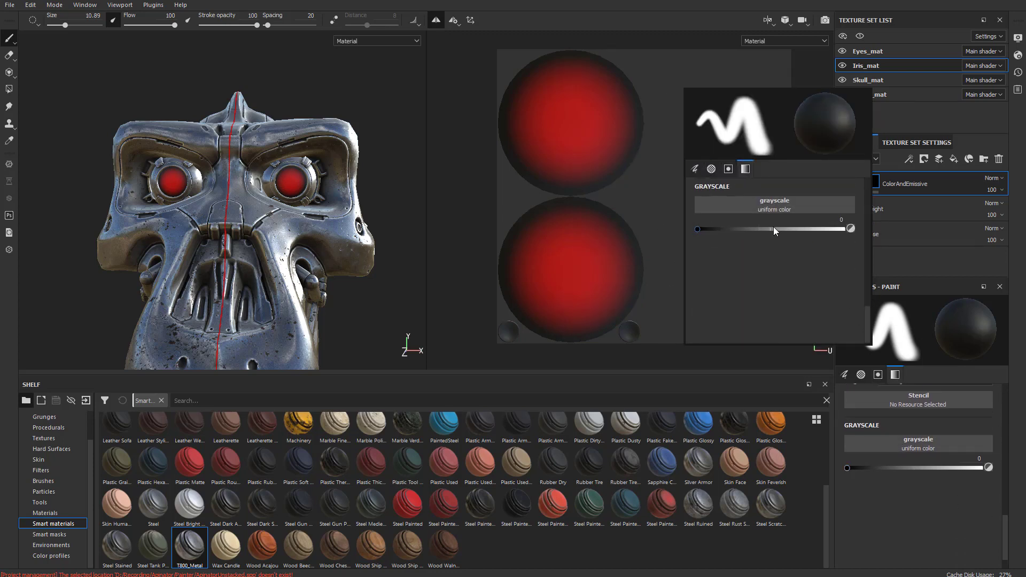
key("x")
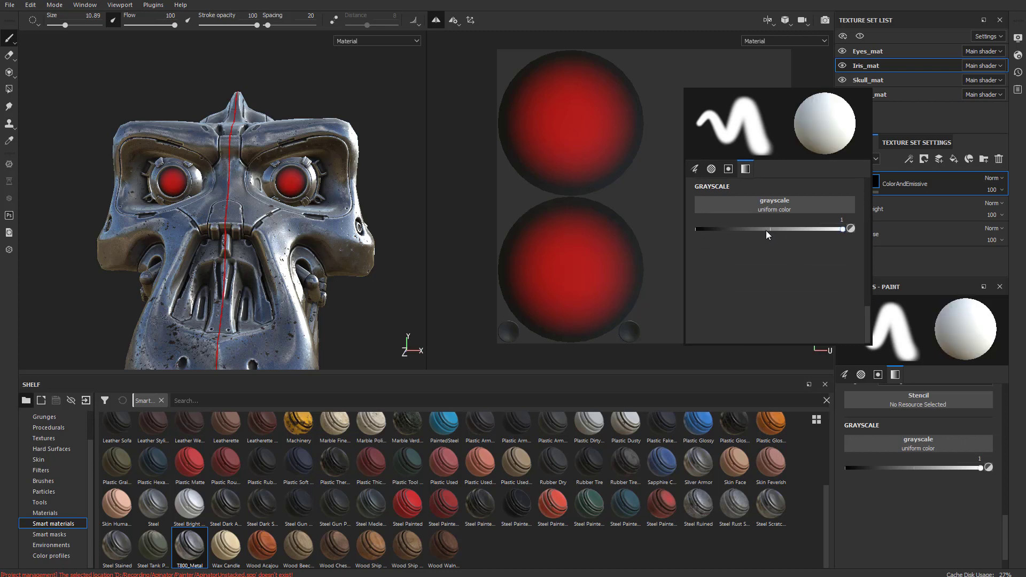
key("x")
key("x")
key("x")
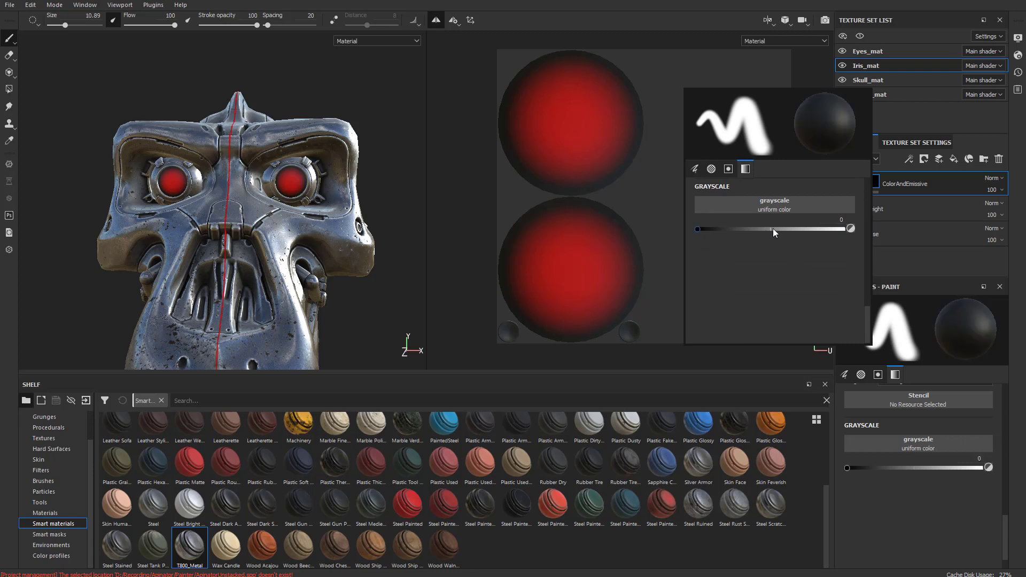
Try painting black over the irises in the mask with symmetry on, undoing each attempt.
mouse_move(620, 282)
left_mouse_down()
mouse_move(643, 260)
mouse_move(601, 309)
left_mouse_up()
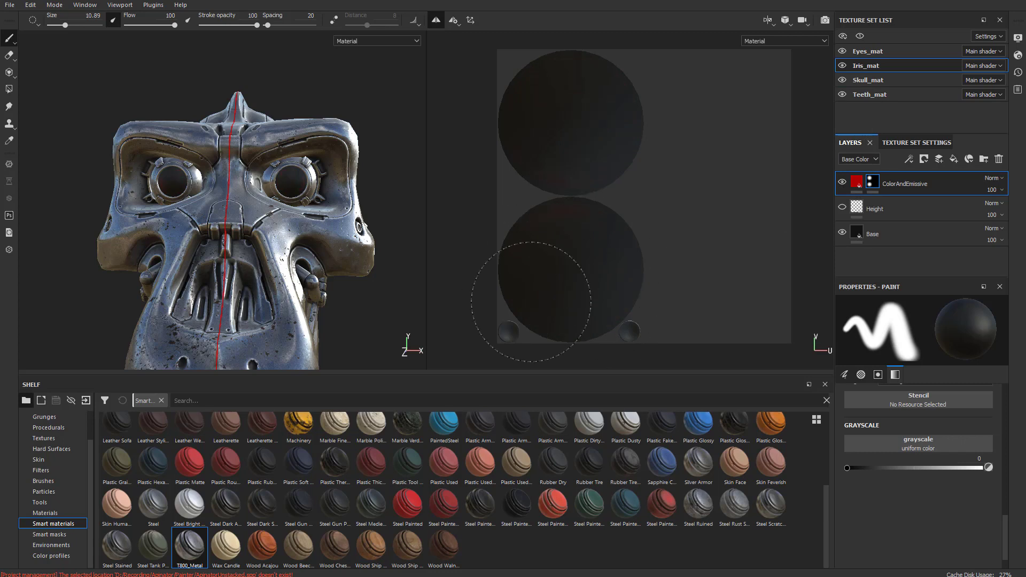
left_click(697, 306)
key("ctrl+z")
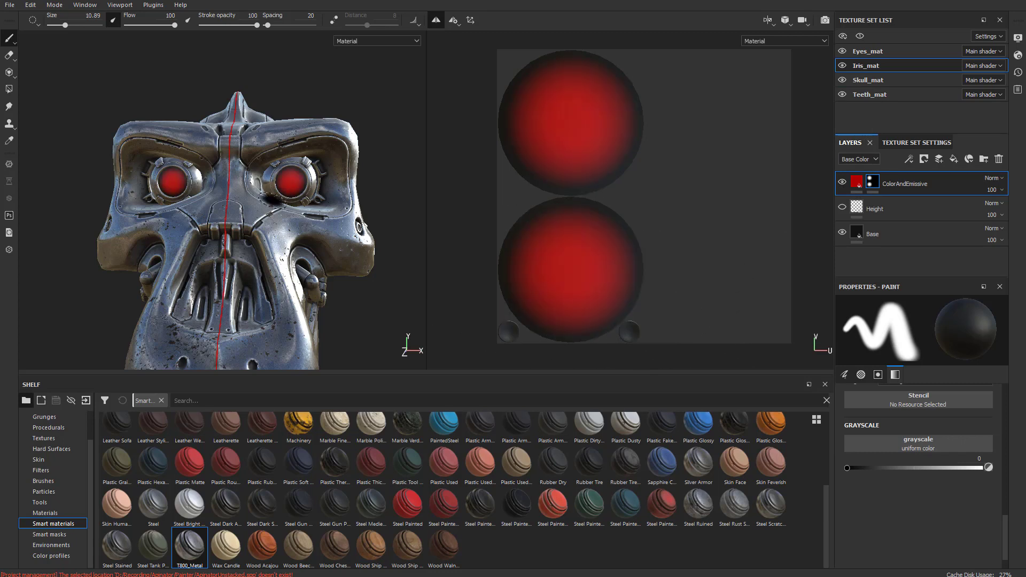
mouse_move(626, 266)
left_mouse_down()
mouse_move(573, 126)
mouse_move(558, 284)
left_mouse_up()
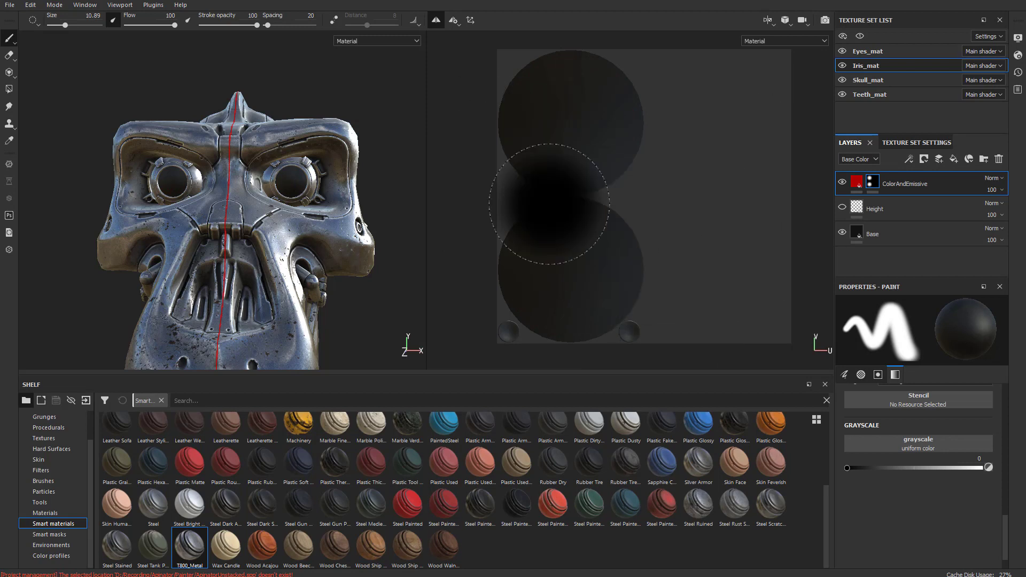
key("ctrl+z")
Turn symmetry off and try a black stroke on the lower iris in the UV view, undoing the stroke.
left_click(436, 20)
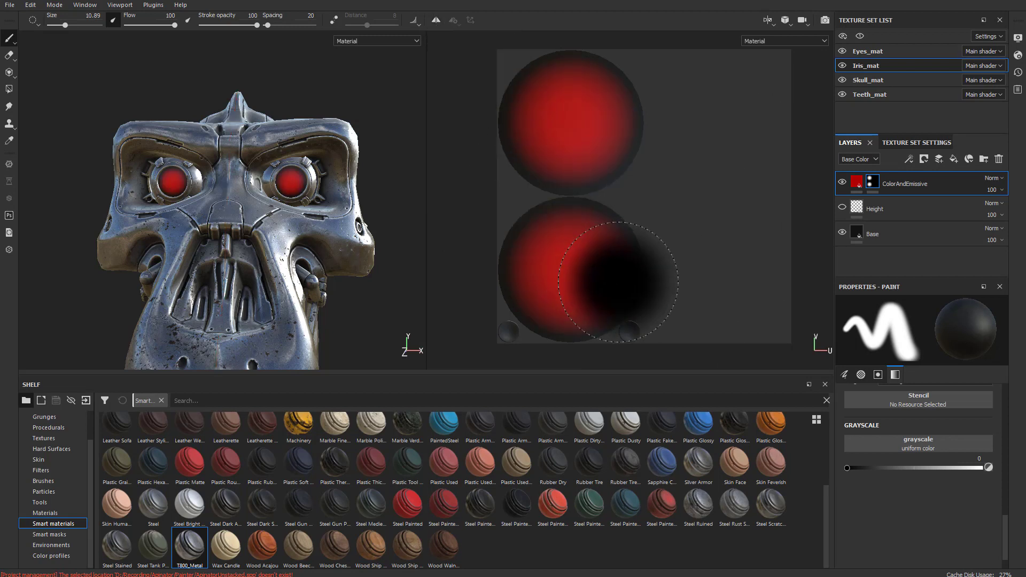
left_click_drag(617, 282, 578, 321)
key("ctrl+z")
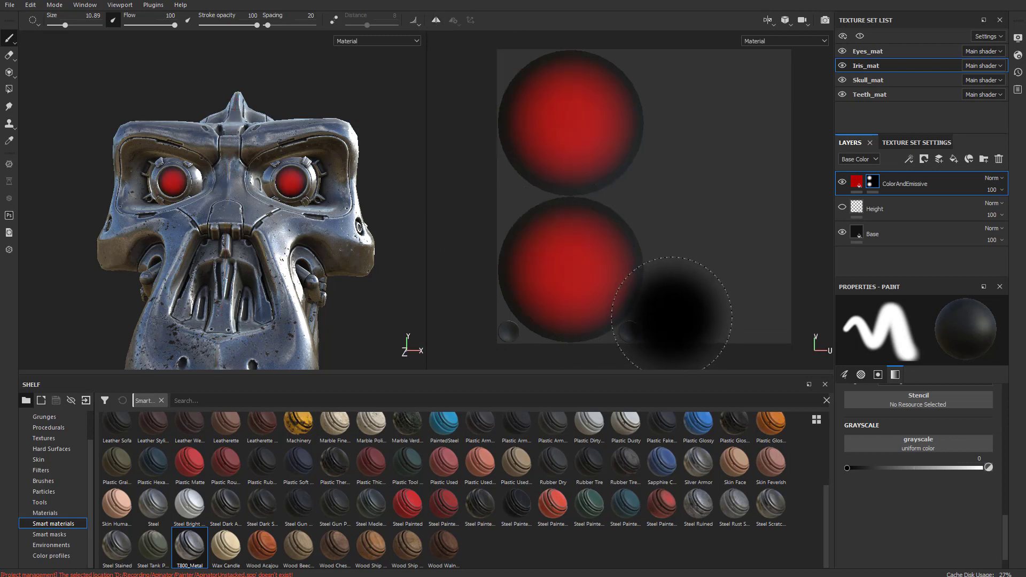
Try a stroke opacity of 36, restore it to 100, and paint the lower iris's mask black.
left_click_drag(255, 25, 221, 25)
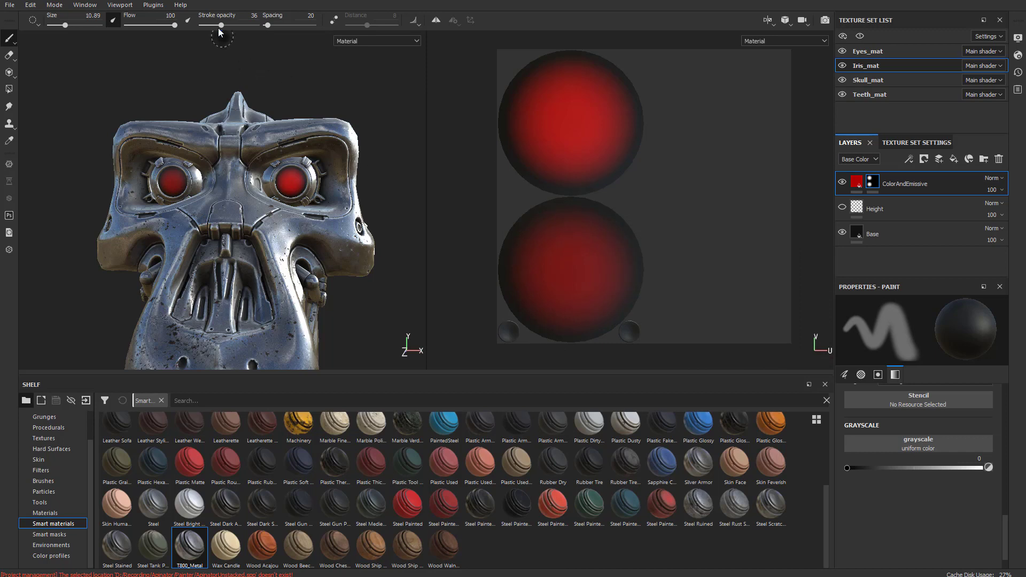
left_click_drag(221, 25, 271, 24)
left_click_drag(534, 243, 604, 277)
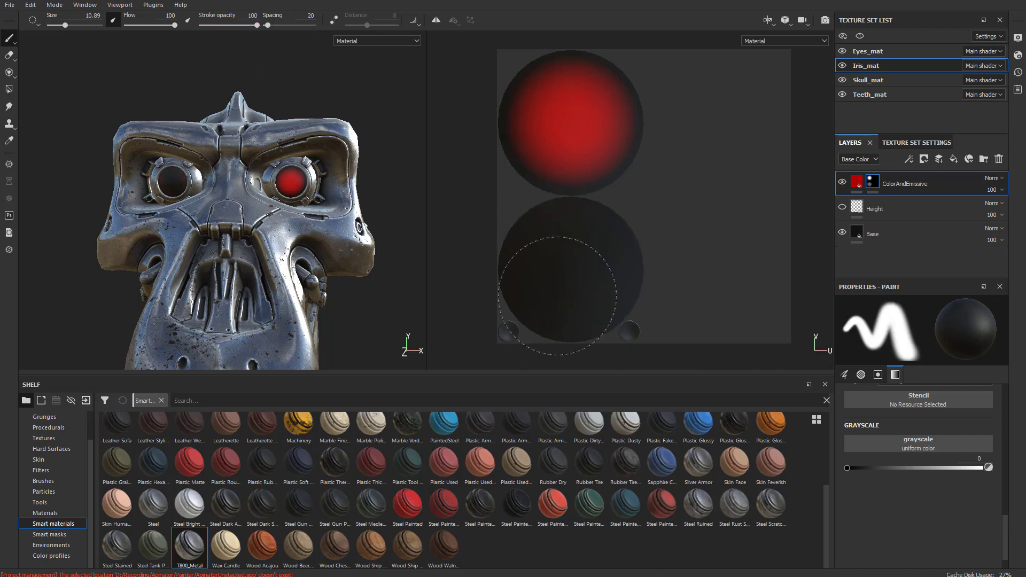
Set the brush flow to 37 and size to 12.11, and dab white onto the lower iris's centre in the mask.
left_click_drag(175, 25, 143, 25)
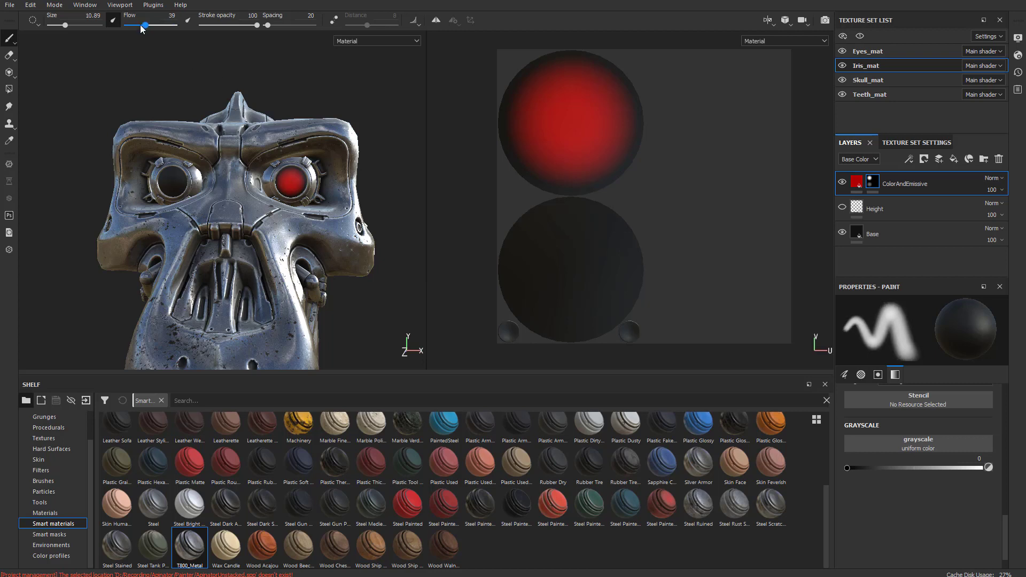
right_click_drag(571, 269, 583, 270, "ctrl")
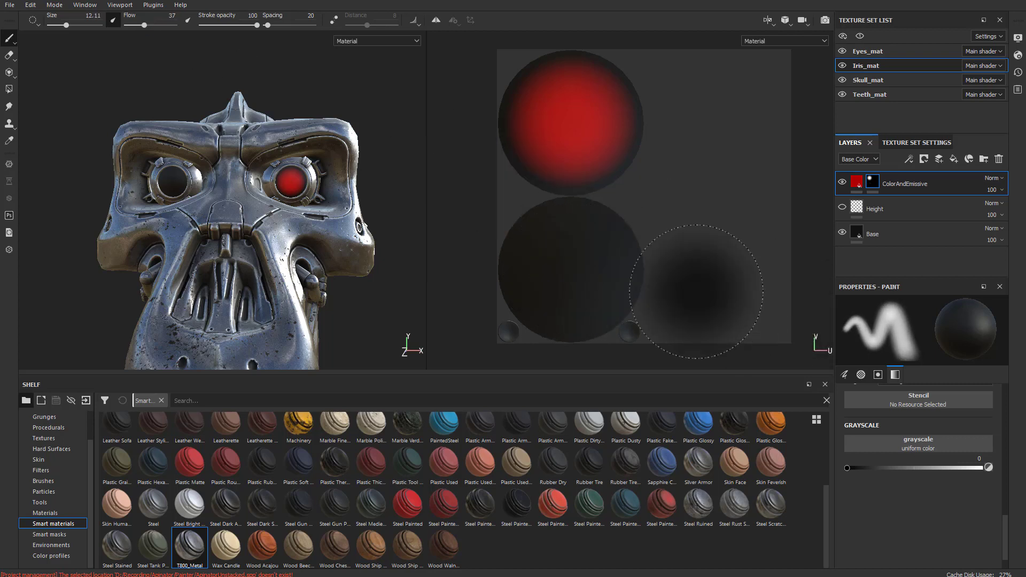
key("x")
left_click(575, 269)
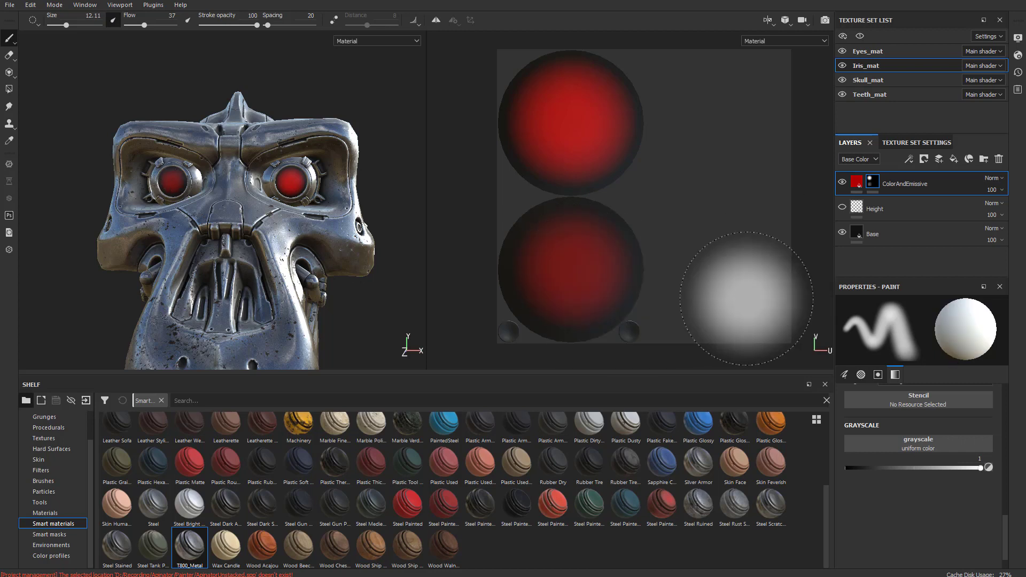
key("ctrl+z")
key("ctrl+y")
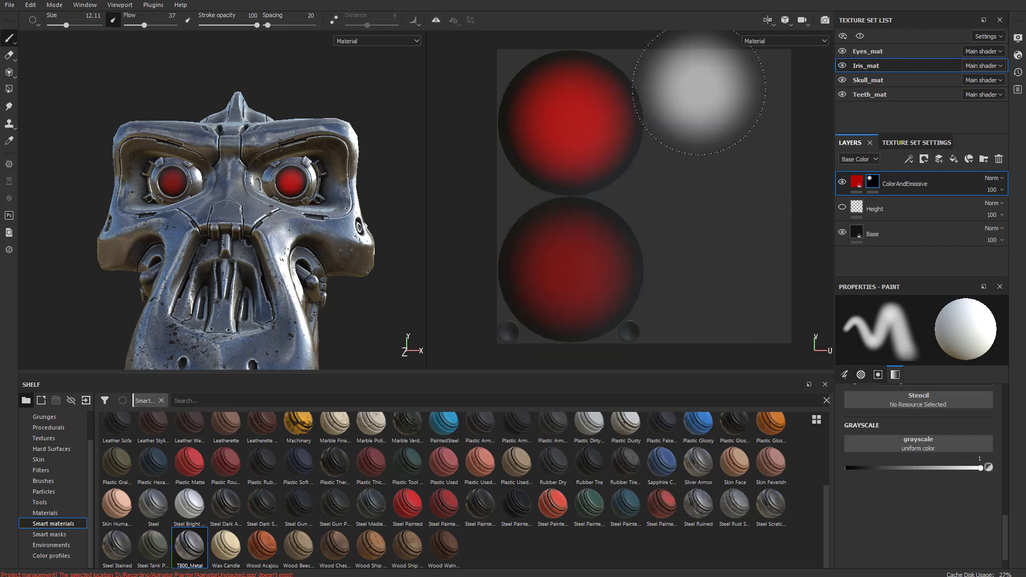
Reduce the brush size to 8.51 and hide the Height layer.
key("bracketleft")
key("bracketleft")
key("bracketleft")
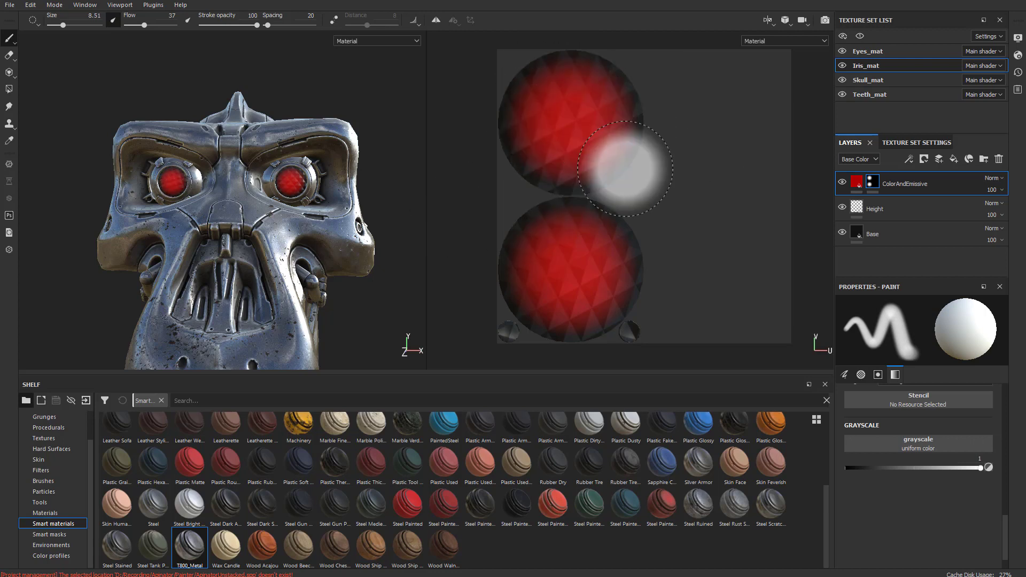
left_click(841, 211)
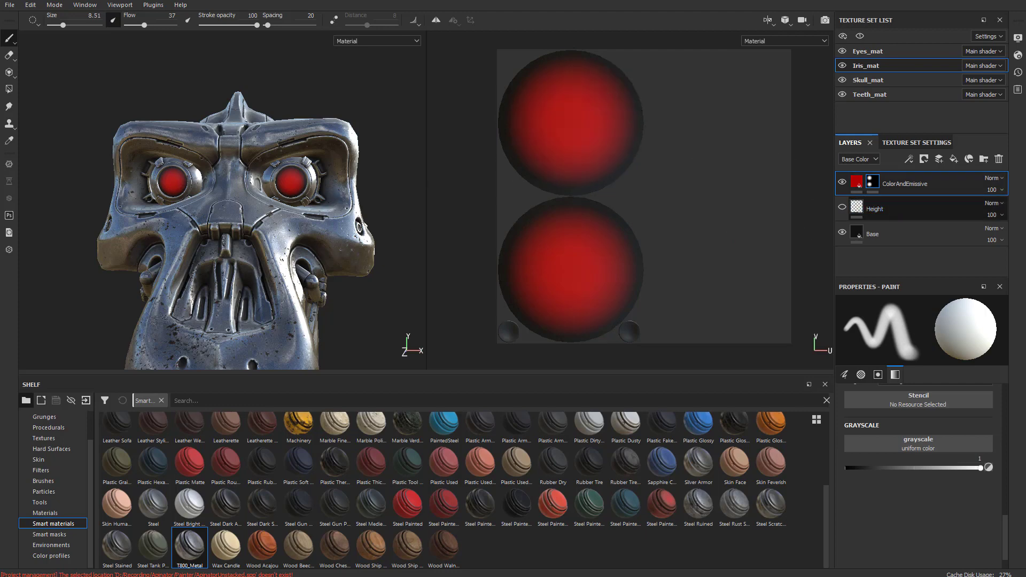
Cycle through the channel views from Base Color to Emissive to examine the irises, and return to the material view.
key("c")
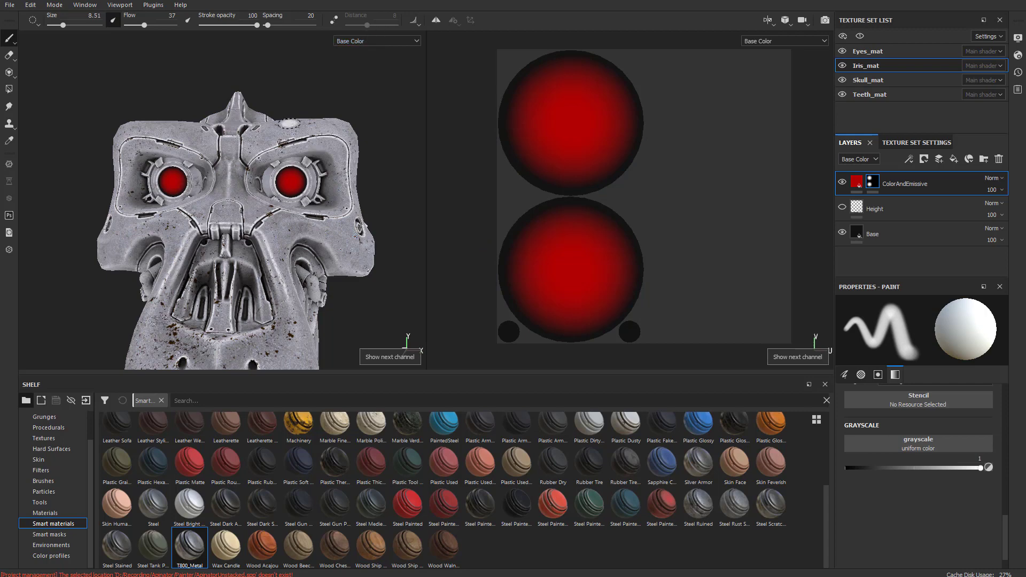
key("c")
key("c")
key("c")
key("c")
key("c")
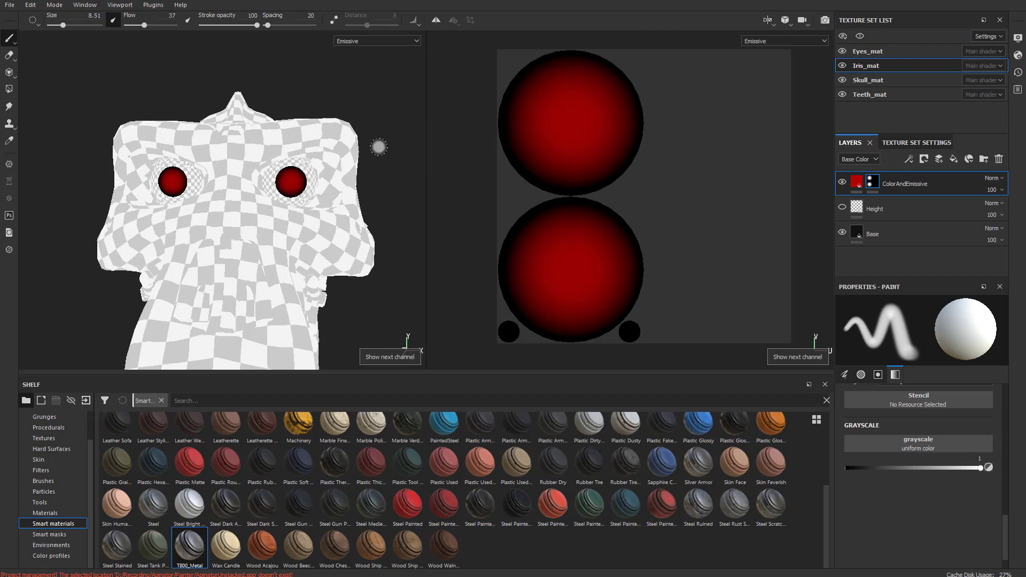
key("m")
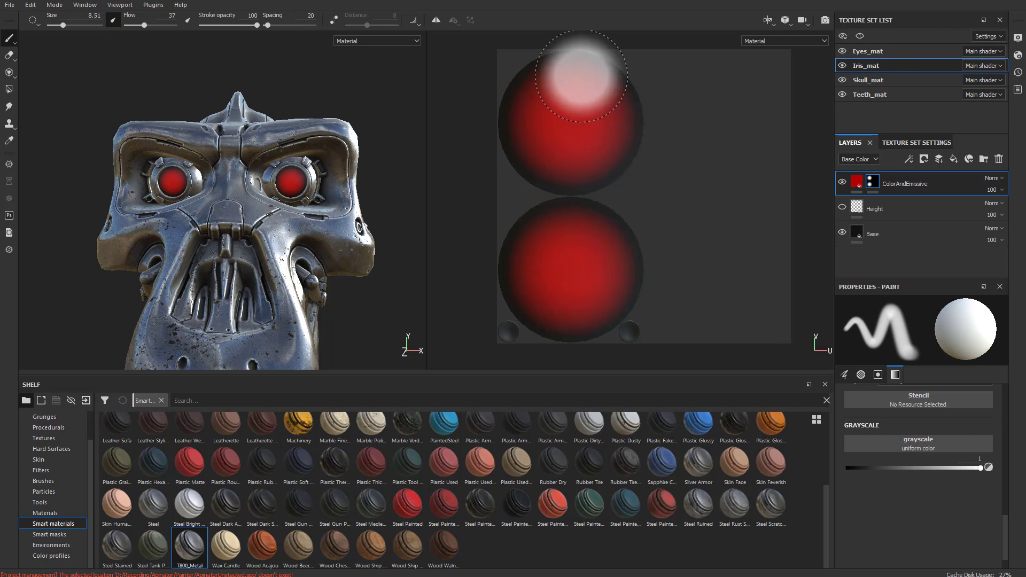
Inspect the ColorAndEmissive layer's mask on its own, return to the material view, and examine the eyes from an angle.
left_click(872, 185, "alt")
left_click_drag(280, 151, 293, 120, "alt")
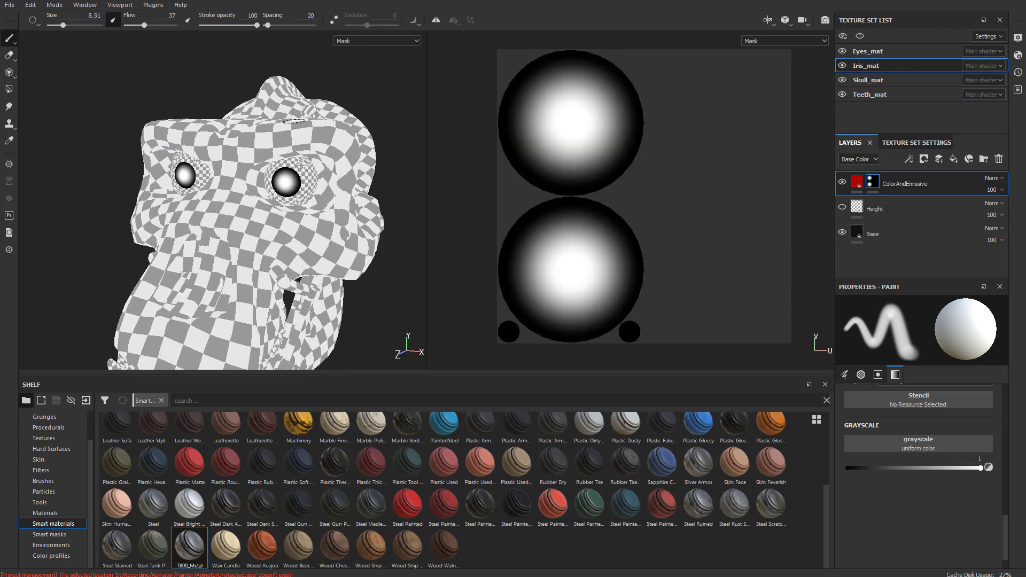
key("m")
left_click_drag(366, 117, 376, 128, "alt")
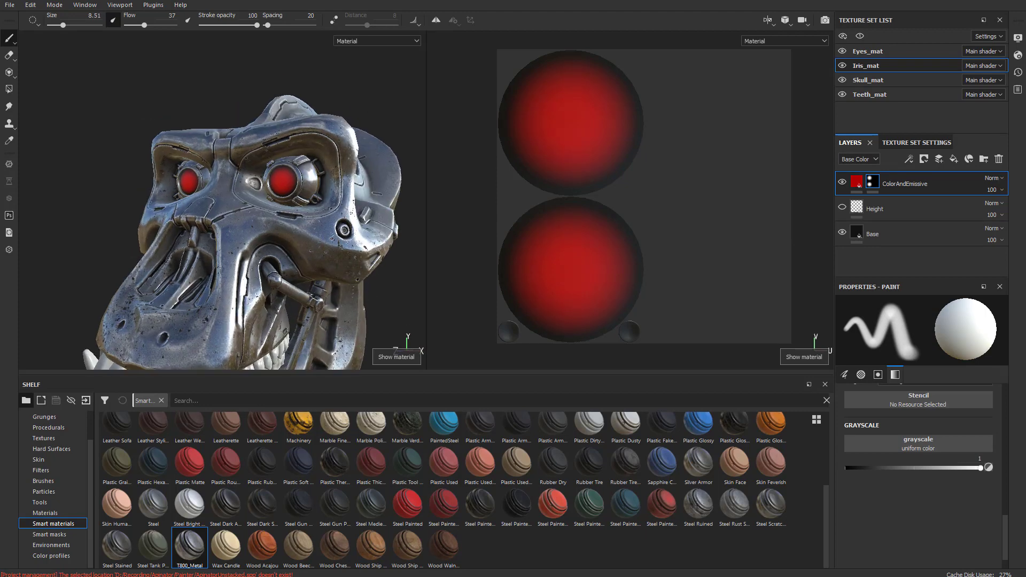
Show the ColorAndEmissive layer's mask on its own and add a Levels effect to it.
left_click(874, 185, "alt")
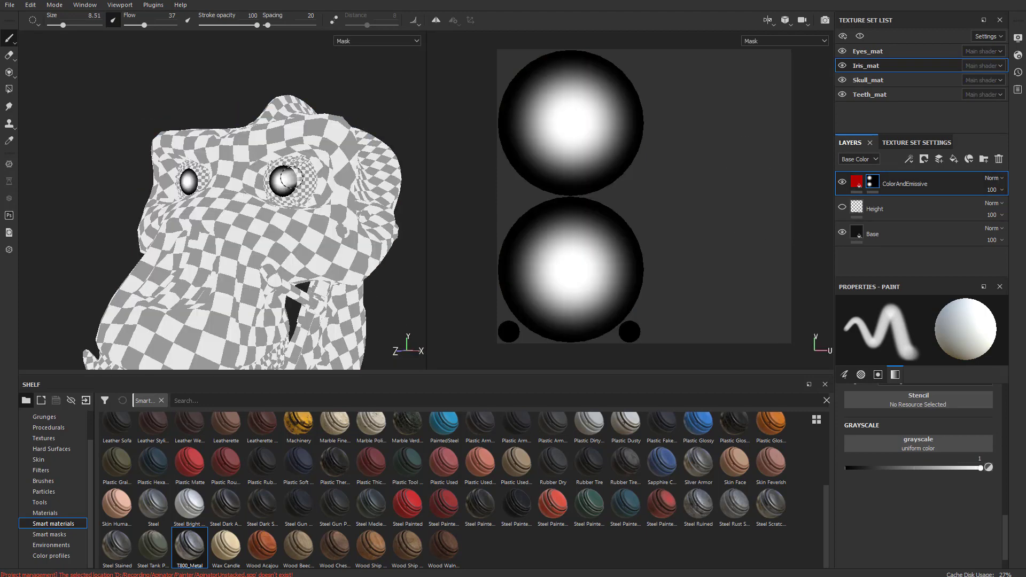
left_click_drag(287, 180, 355, 181, "alt")
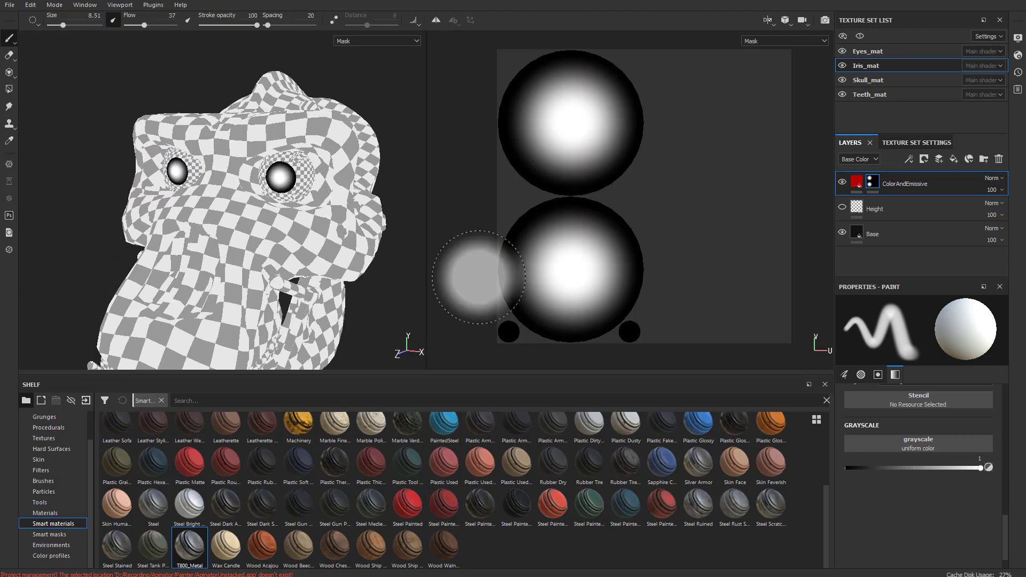
right_click(877, 186)
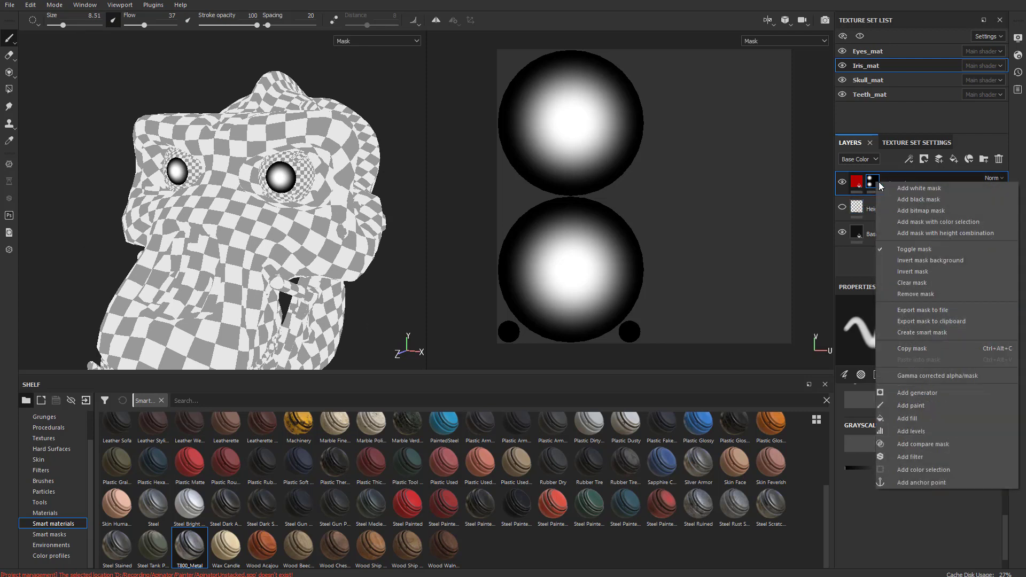
left_click(937, 431)
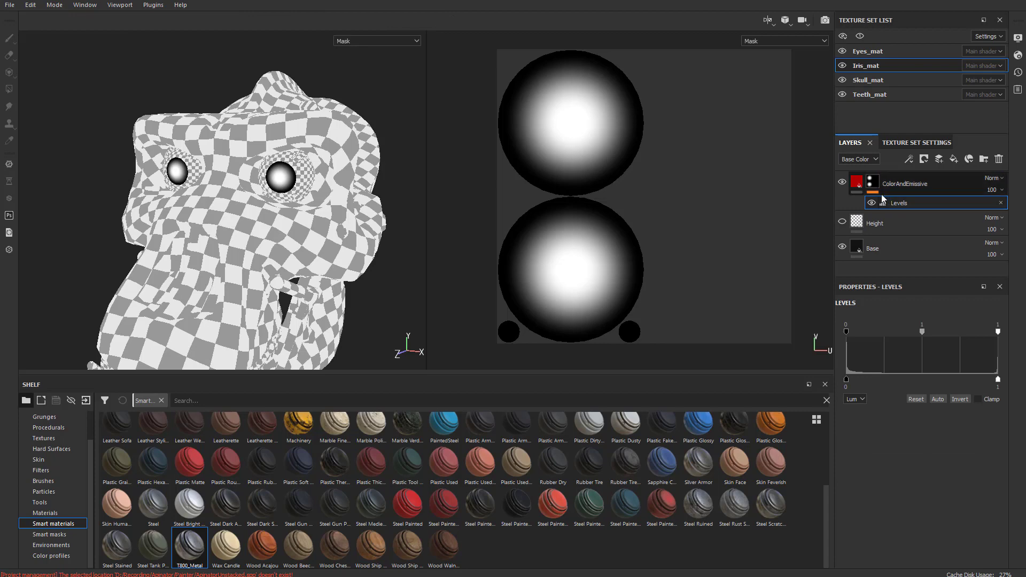
Lower the white input point of the mask's Levels effect to 0.408, comparing the effect off and on and checking the irises in material view.
right_click_drag(643, 233, 581, 225, "alt")
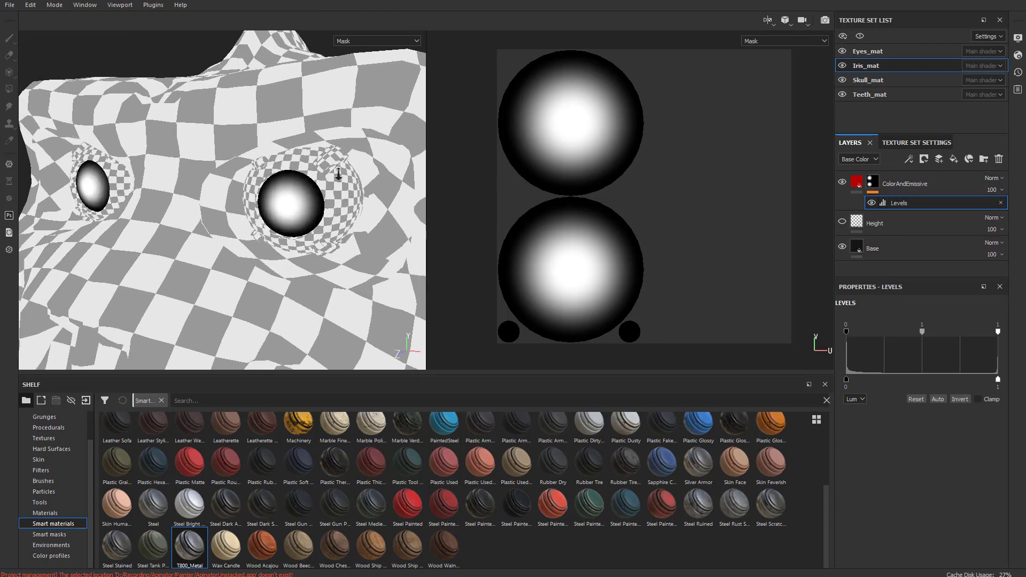
left_click_drag(338, 173, 332, 159, "alt")
mouse_move(997, 332)
left_mouse_down()
mouse_move(861, 354)
mouse_move(970, 350)
mouse_move(838, 352)
mouse_move(934, 350)
mouse_move(875, 348)
mouse_move(904, 348)
left_mouse_up()
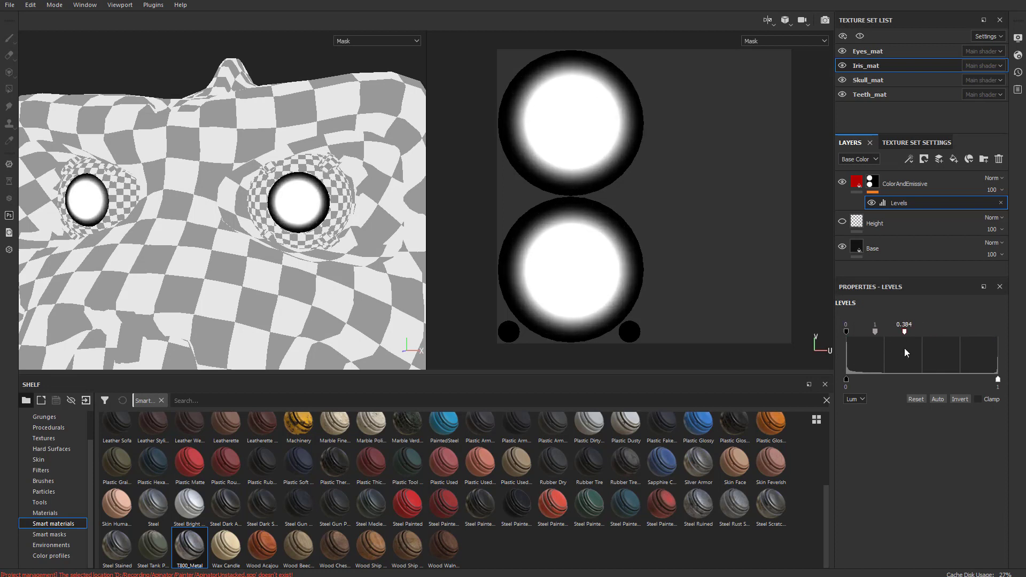
left_click(871, 204)
left_click(872, 204)
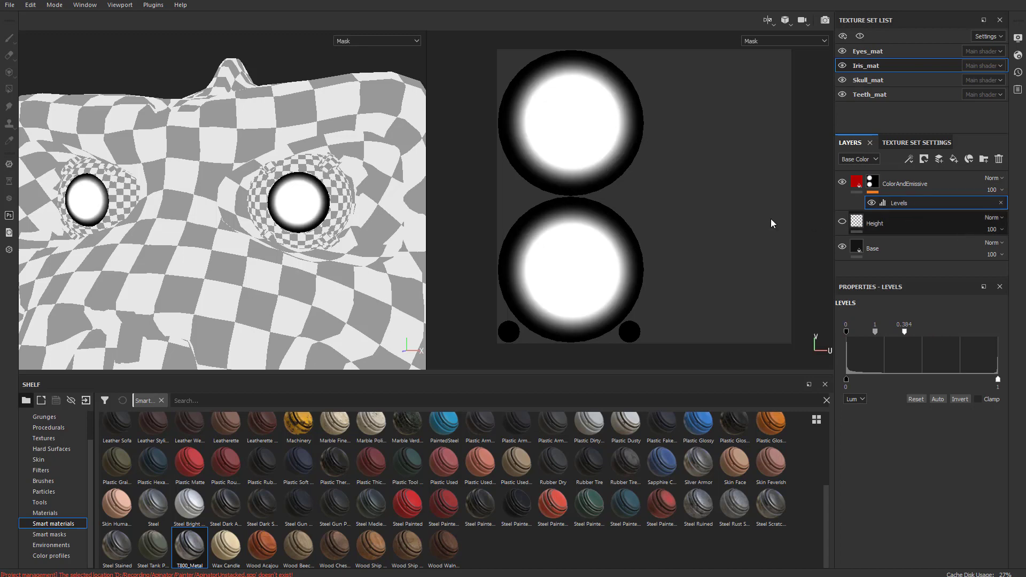
mouse_move(904, 331)
left_mouse_down()
mouse_move(887, 334)
mouse_move(928, 337)
left_mouse_up()
key("m")
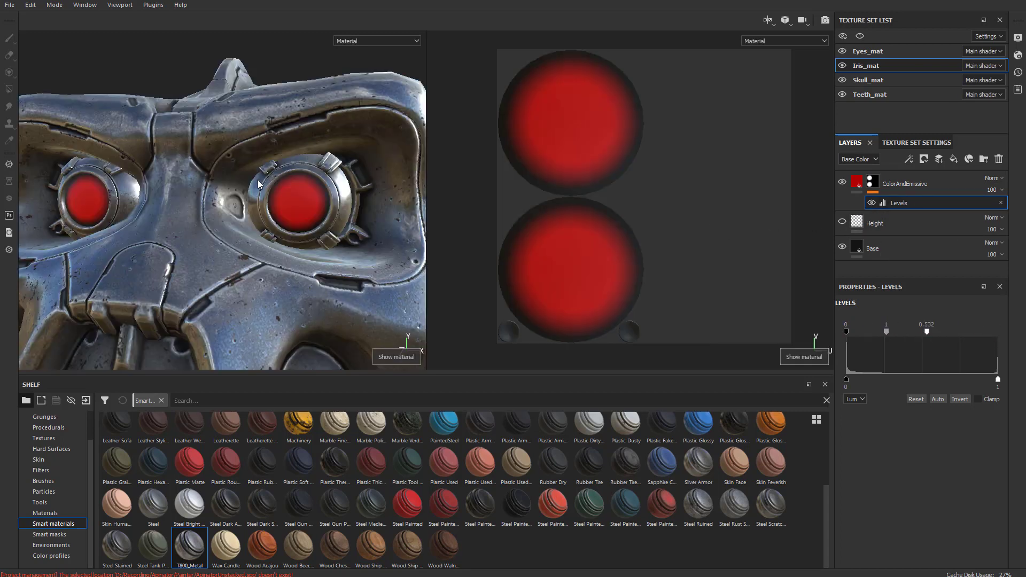
scroll(317, 208, "down", 5)
left_click_drag(317, 208, 632, 331, "alt")
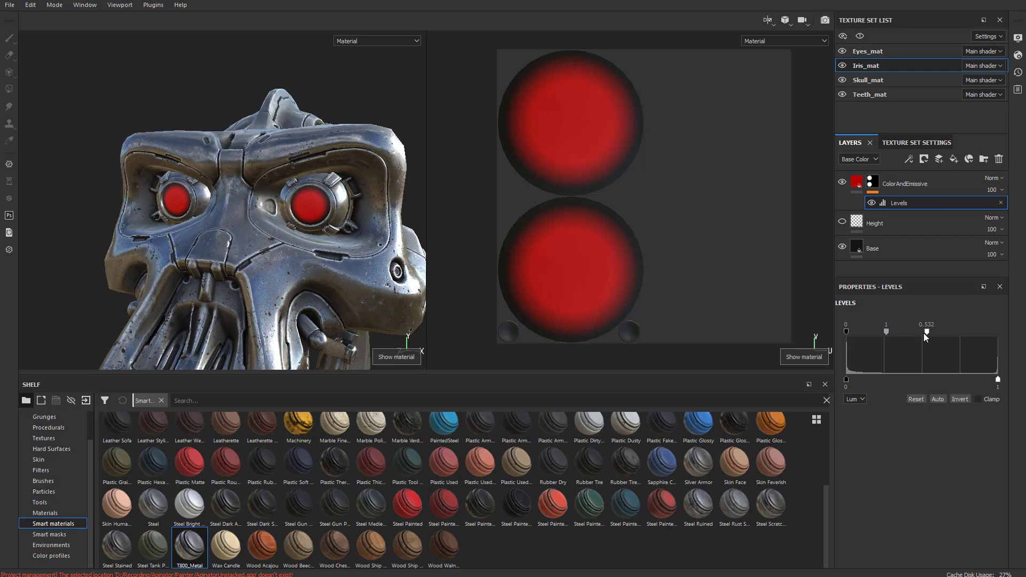
mouse_move(927, 332)
left_mouse_down()
mouse_move(878, 335)
mouse_move(978, 333)
left_mouse_up()
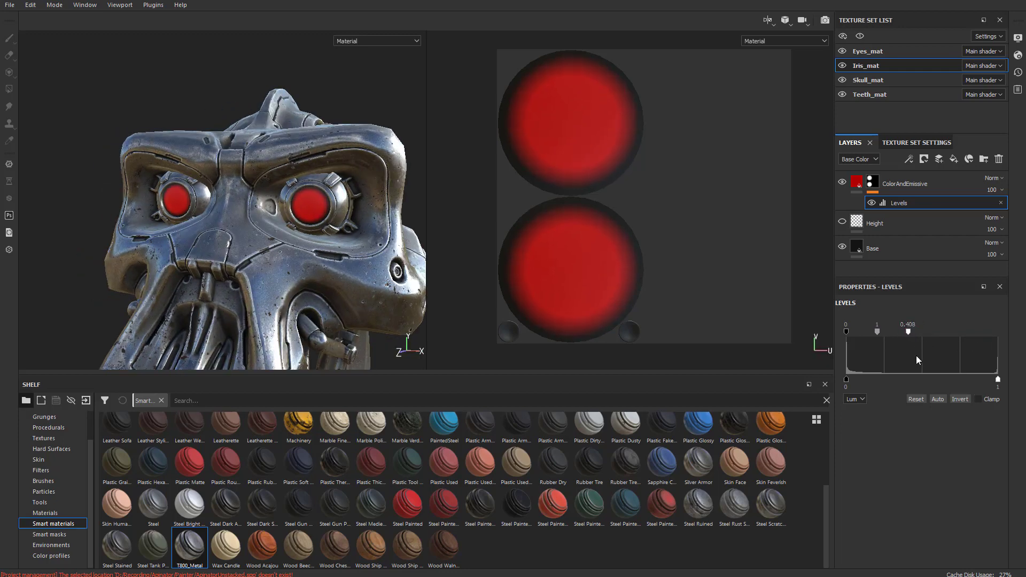
Try a blue base color on the ColorAndEmissive fill, and set it to a dark red with R 0.303, G 0 and B 0.
left_click(858, 184)
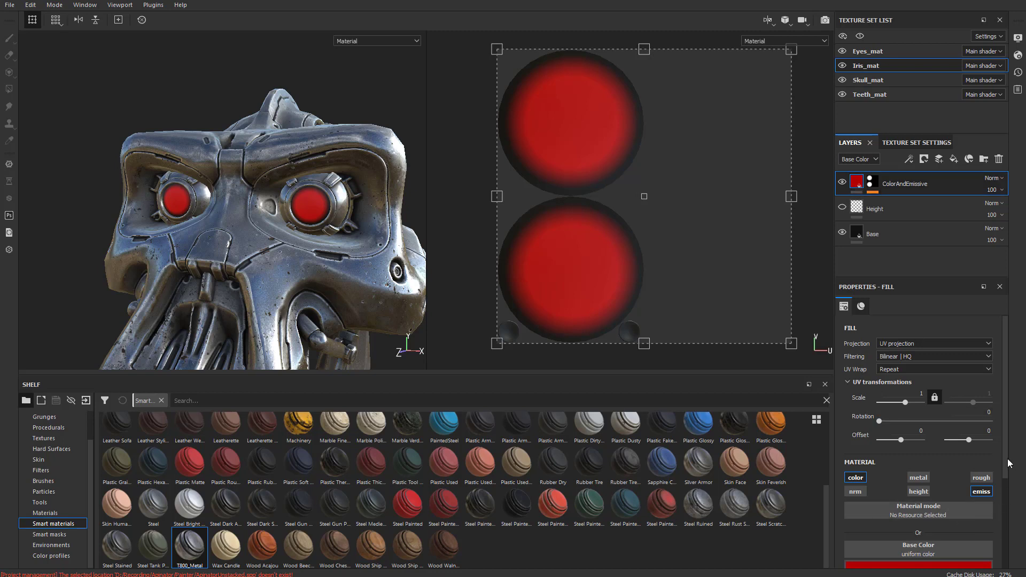
scroll(1006, 489, "down", 2)
left_click(929, 521)
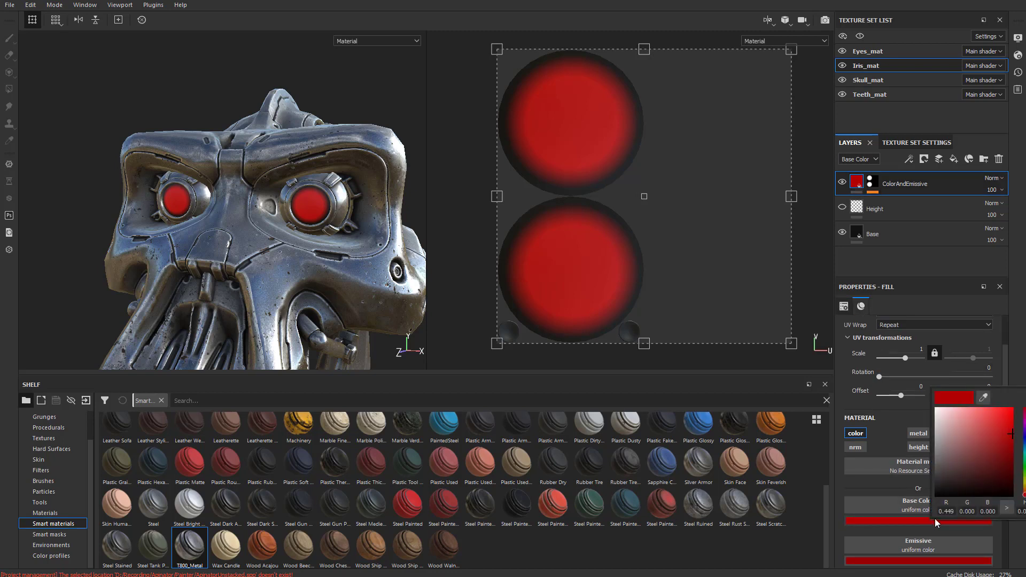
left_click(1024, 443)
left_click(1005, 434)
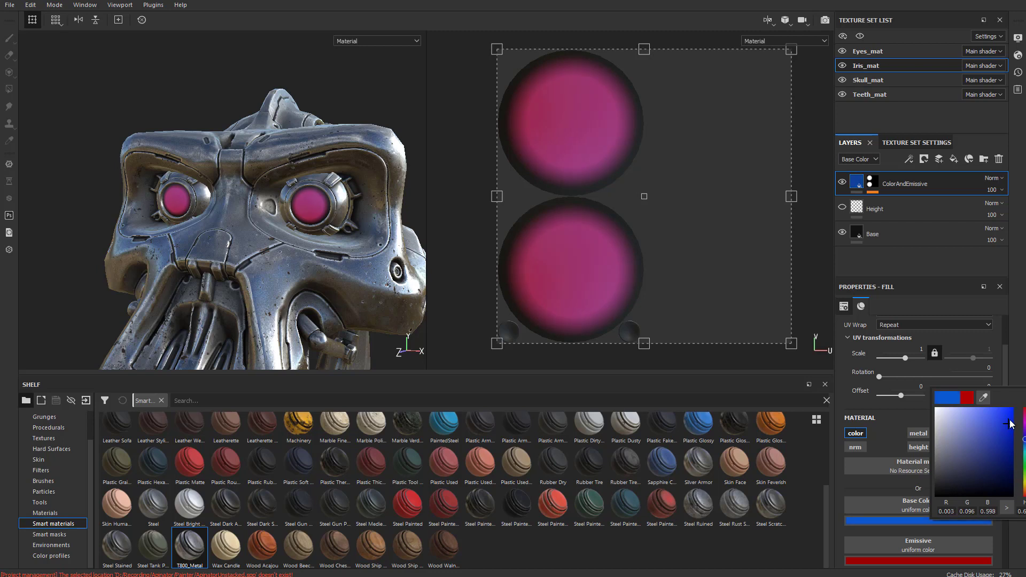
left_click_drag(1010, 424, 1012, 421)
mouse_move(1023, 439)
left_mouse_down()
mouse_move(1024, 497)
mouse_move(1017, 428)
mouse_move(1015, 446)
left_mouse_up()
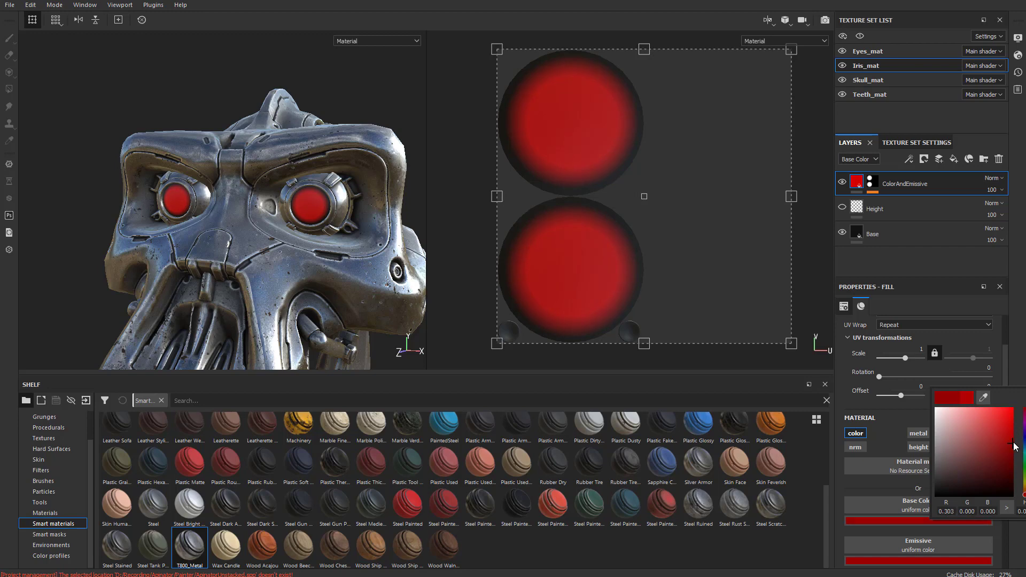
left_click(695, 269)
Switch the viewport to 3D only and turn the skull to face the camera.
left_click(768, 20)
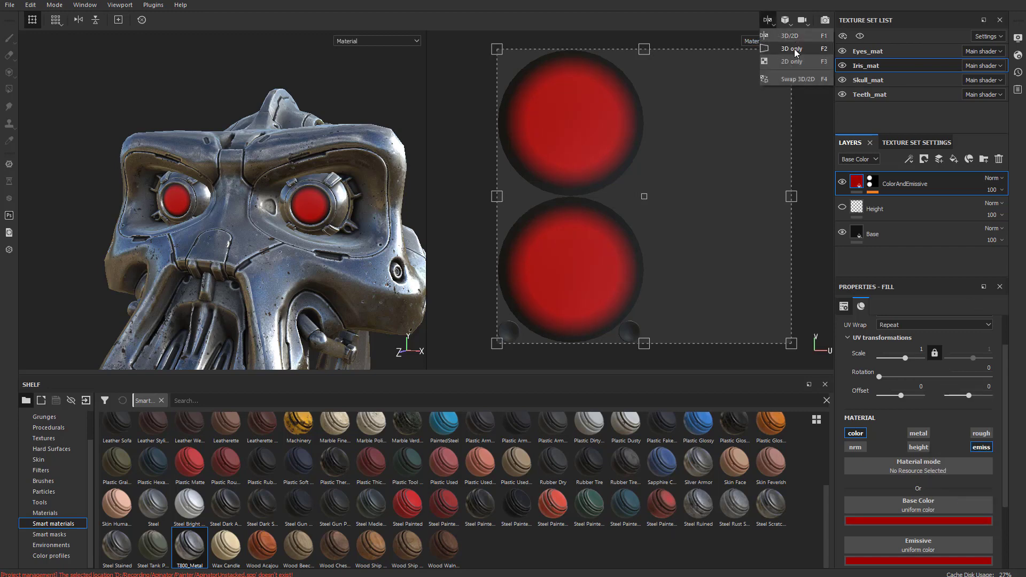
left_click(792, 48)
left_click_drag(609, 191, 611, 155, "alt")
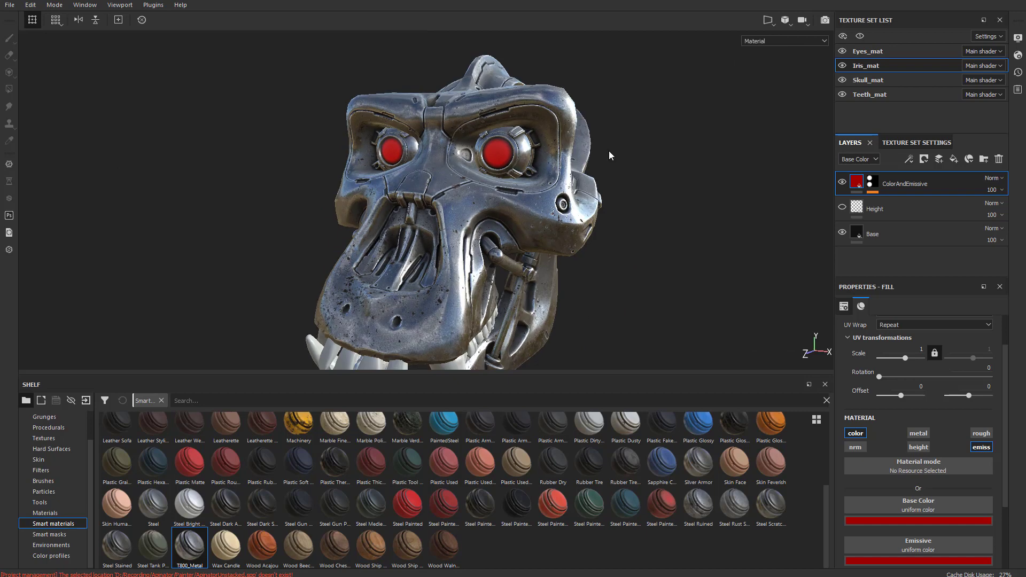
left_click_drag(707, 149, 756, 175, "alt")
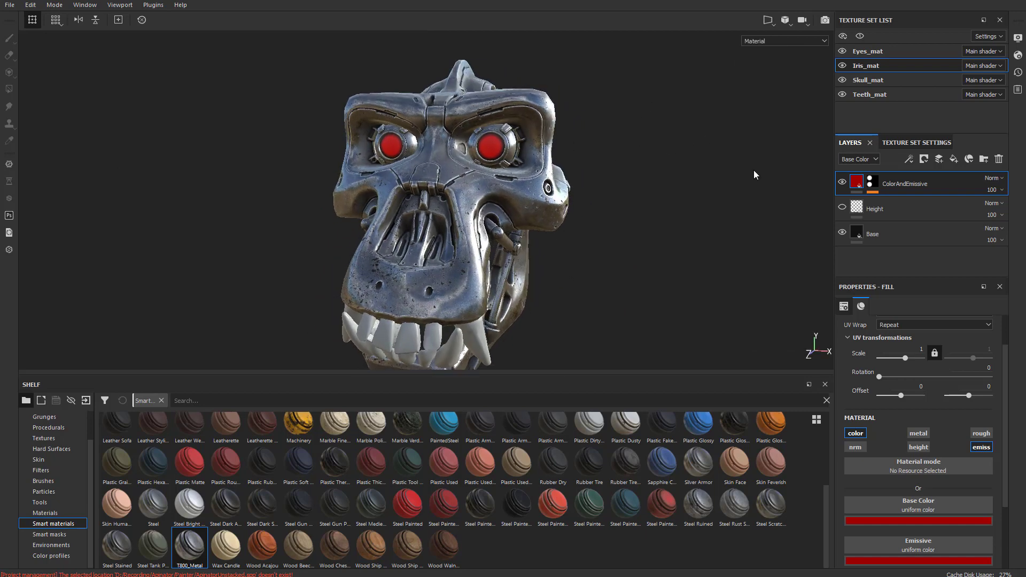
Raise the Main shader's Emissive Intensity to 17.86 and close the shader settings.
left_click(1018, 56)
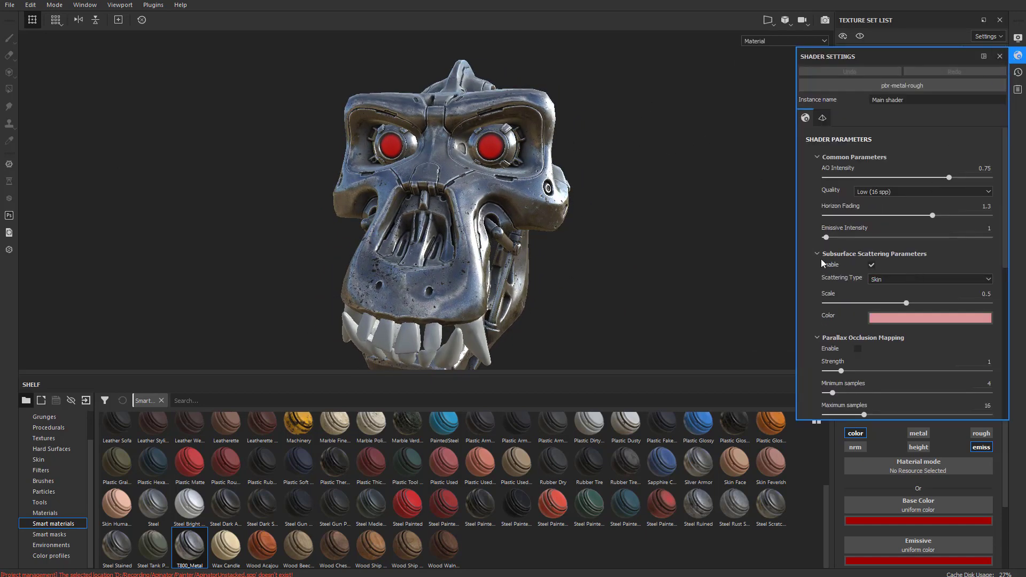
scroll(821, 260, "down", 6)
scroll(818, 256, "up", 5)
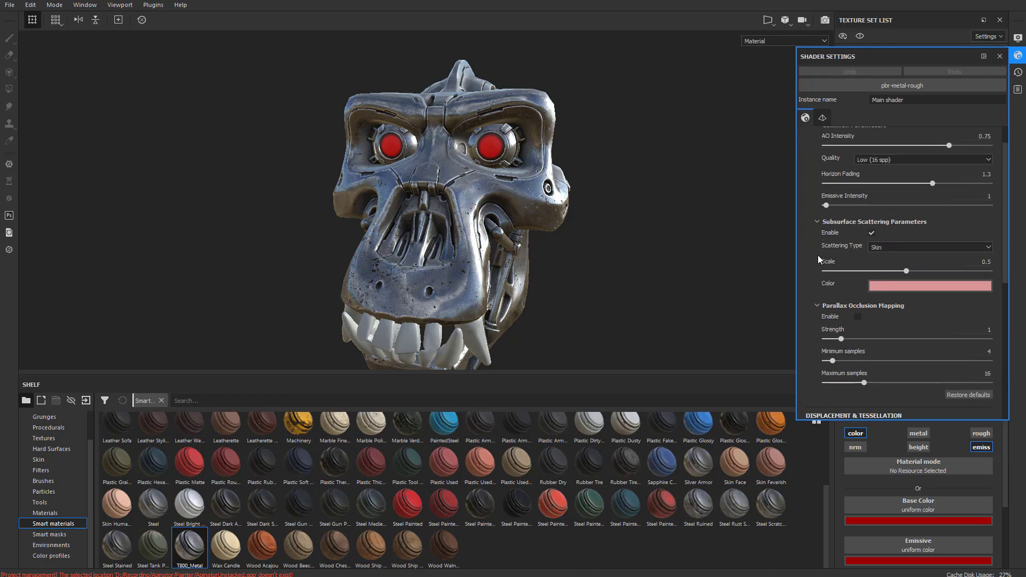
scroll(818, 255, "up", 1)
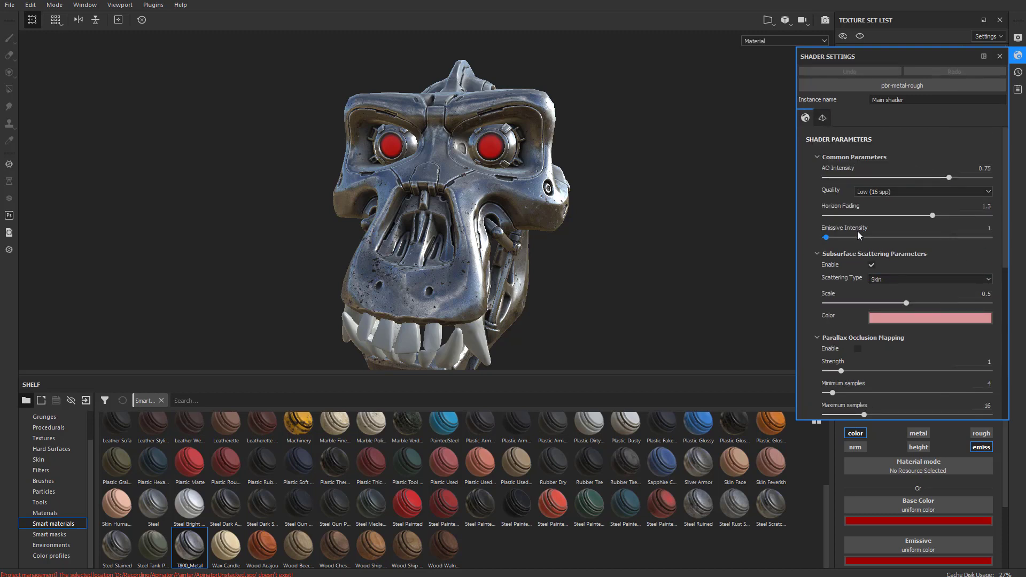
left_click_drag(827, 240, 853, 264)
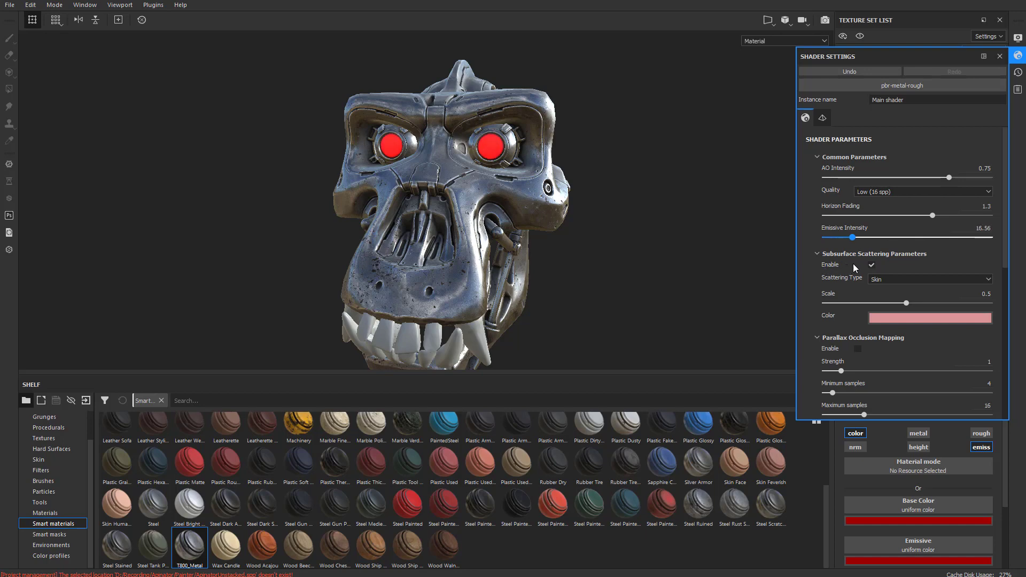
mouse_move(610, 185)
left_mouse_down("alt")
mouse_move(602, 187)
mouse_move(622, 187)
left_mouse_up("alt")
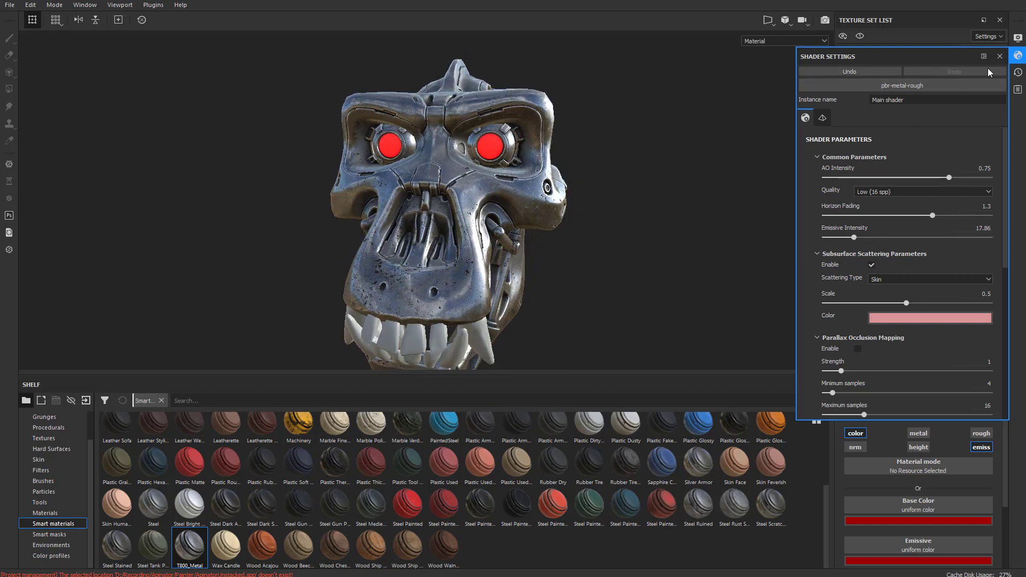
left_click(1000, 56)
Activate post effects in the display settings, enable Glare and expand its parameters.
left_click(1018, 39)
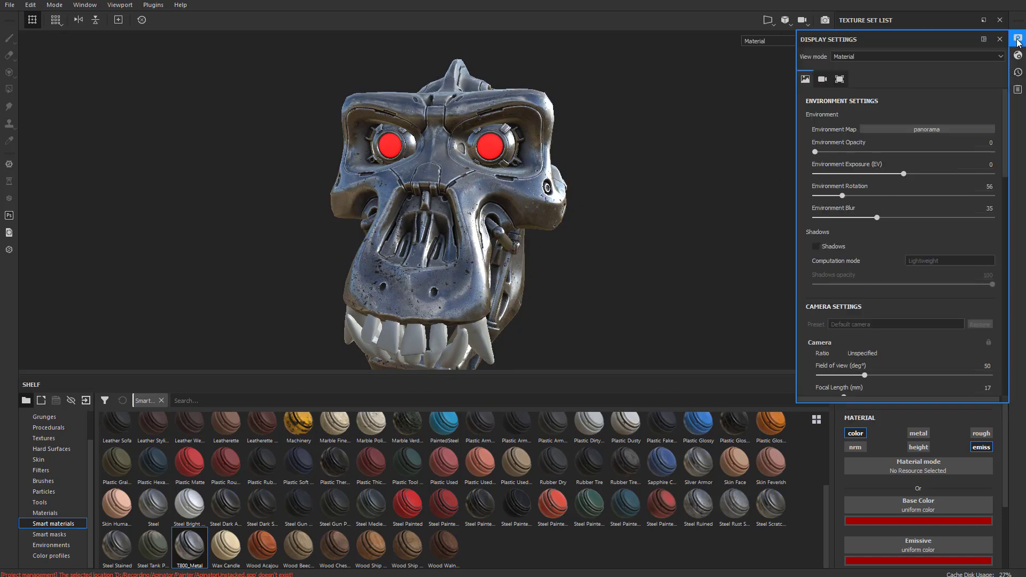
scroll(864, 271, "down", 10)
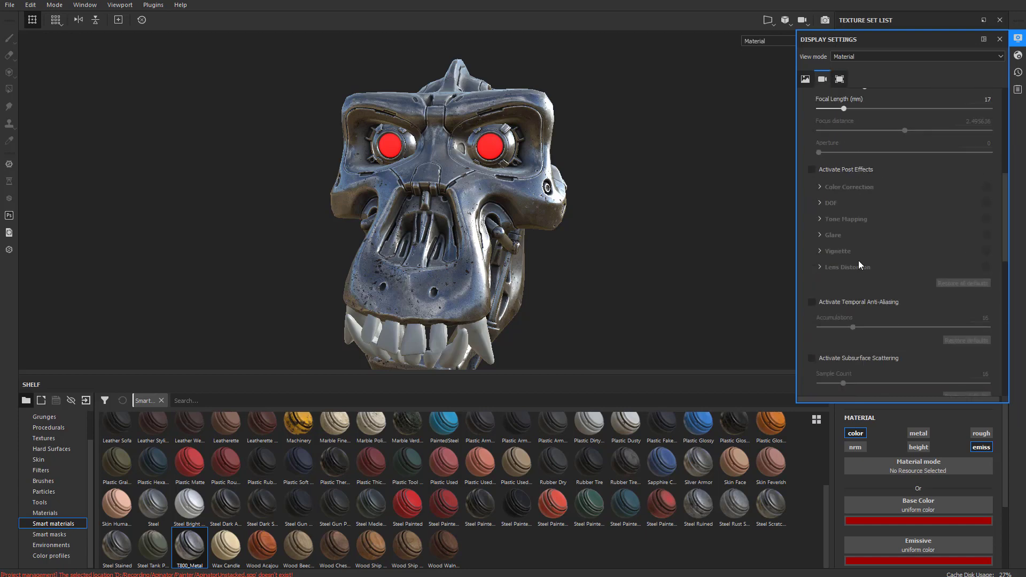
left_click(813, 169)
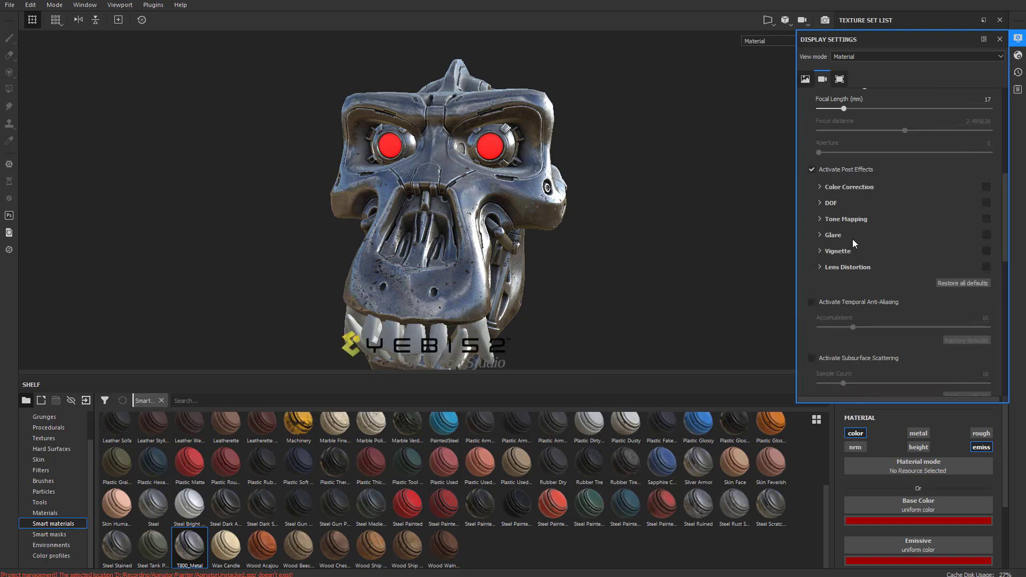
left_click(987, 235)
left_click(832, 235)
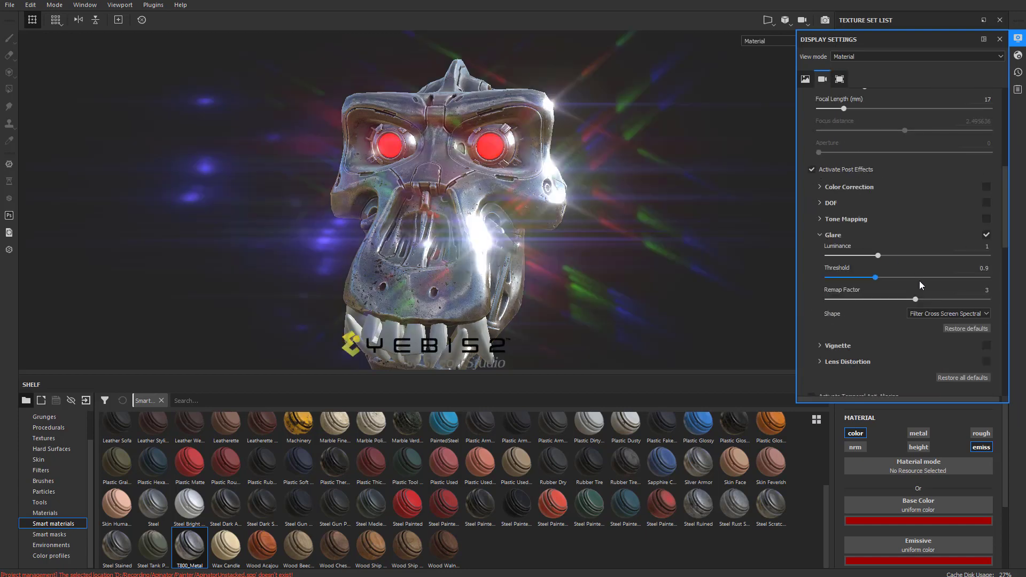
Set the glare shape to Bloom with luminance 1.66, threshold 1.78 and remap factor 0.72.
left_click(960, 315)
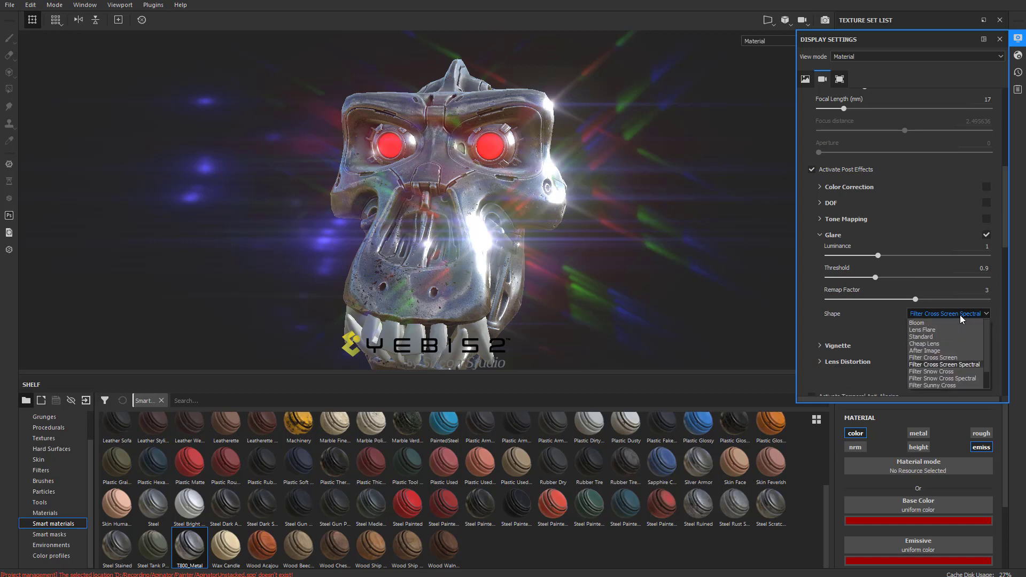
left_click(959, 323)
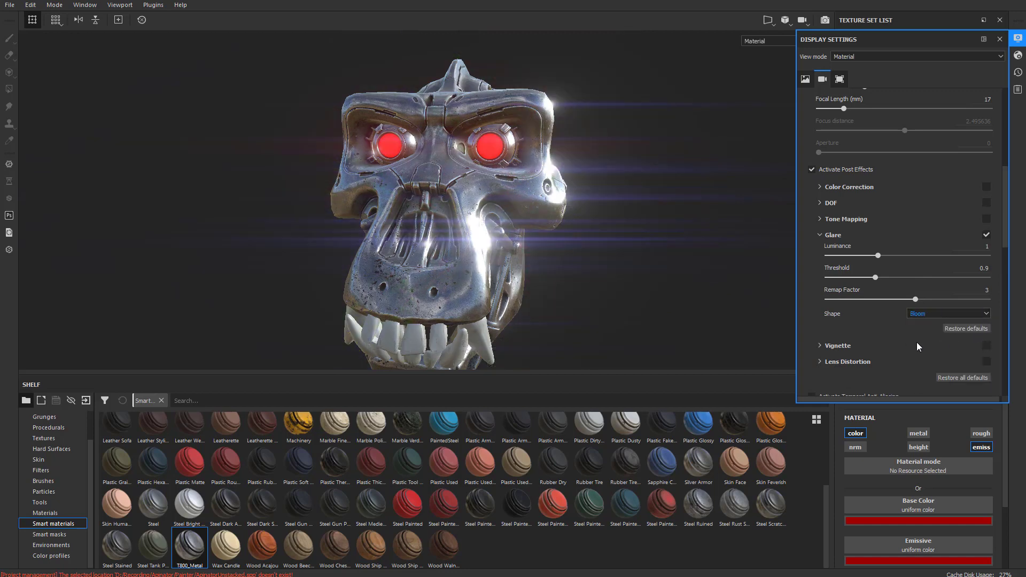
mouse_move(908, 296)
left_mouse_down()
mouse_move(871, 303)
mouse_move(805, 281)
mouse_move(895, 279)
mouse_move(818, 258)
mouse_move(893, 264)
left_mouse_up()
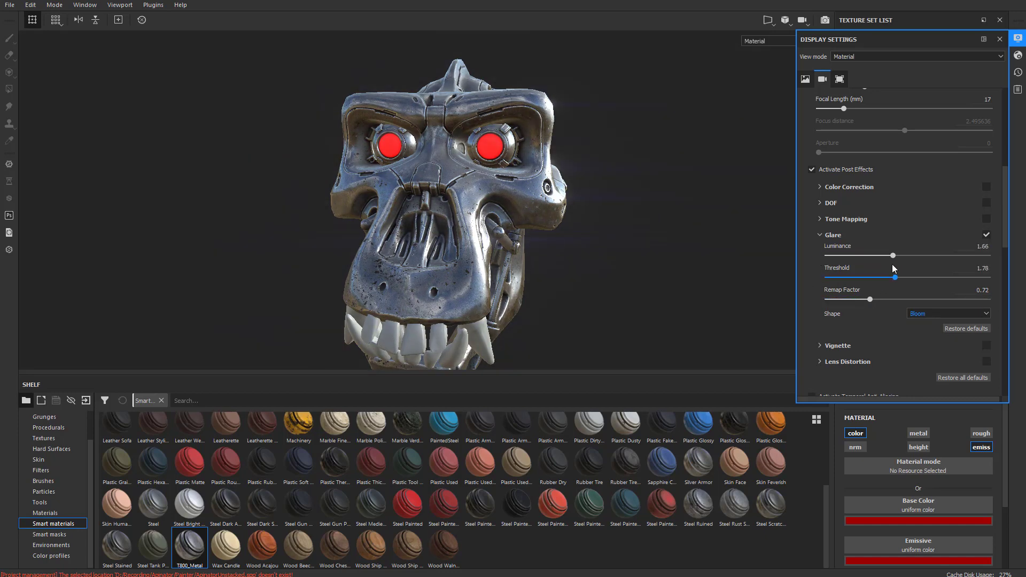
Raise the Main shader's Emissive Intensity to 74.03 and check the eye glow from several angles.
left_click(1018, 56)
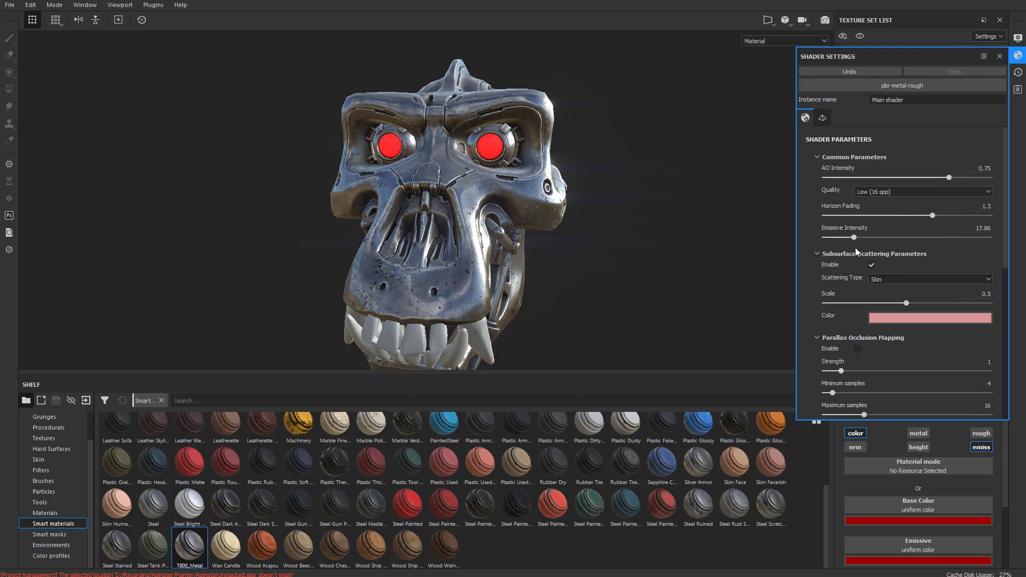
left_click_drag(856, 239, 946, 255)
left_click_drag(716, 255, 743, 238, "alt")
right_click_drag(743, 238, 689, 226, "alt")
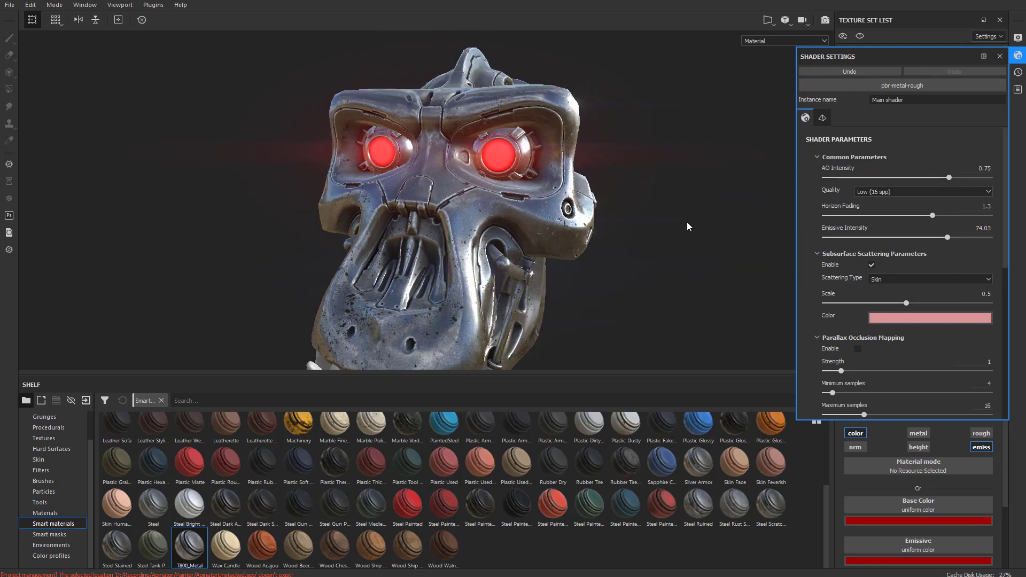
left_click_drag(688, 227, 729, 193, "alt")
left_click(1000, 56)
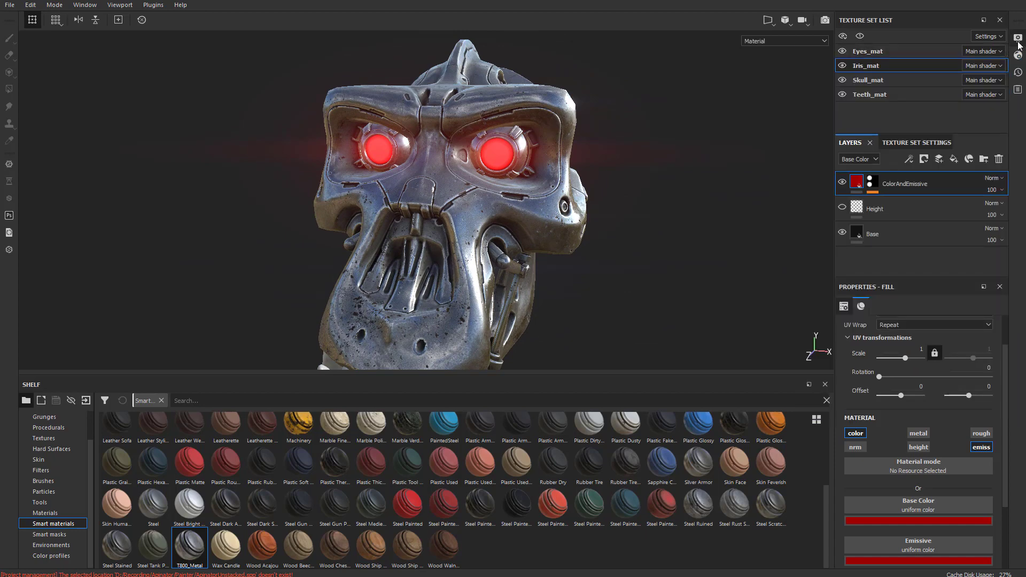
Enable shadows with the Intensive computation mode and rotate the environment lighting to 176.
left_click(1018, 40)
scroll(807, 217, "up", 8)
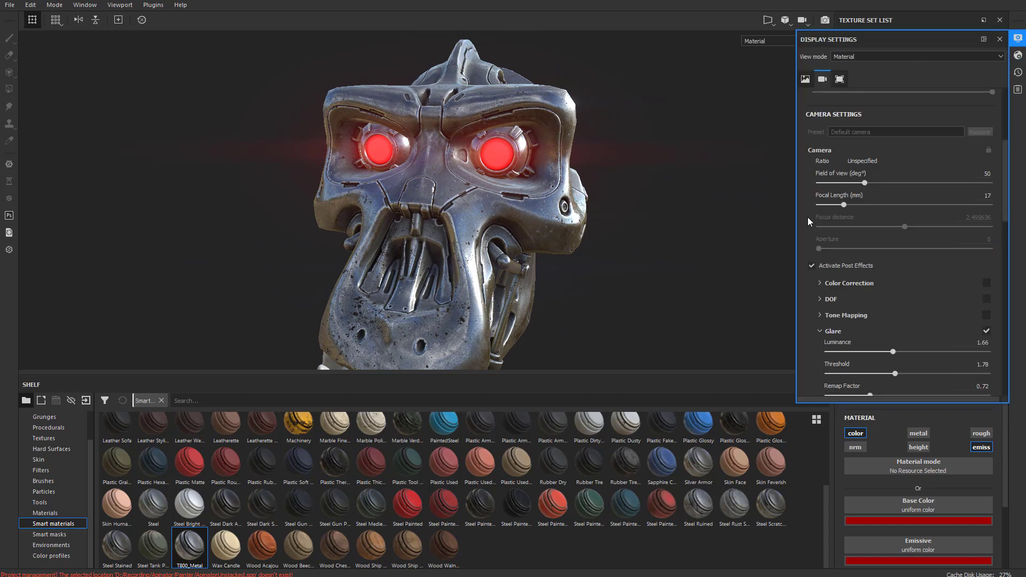
left_click(816, 246)
left_click(956, 262)
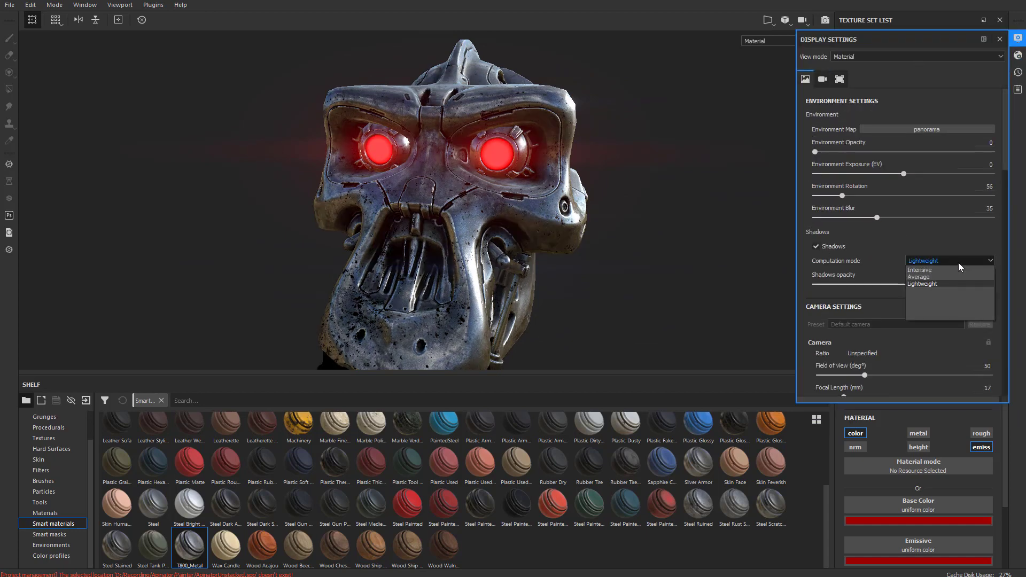
left_click(940, 270)
right_click_drag(695, 176, 707, 197, "shift")
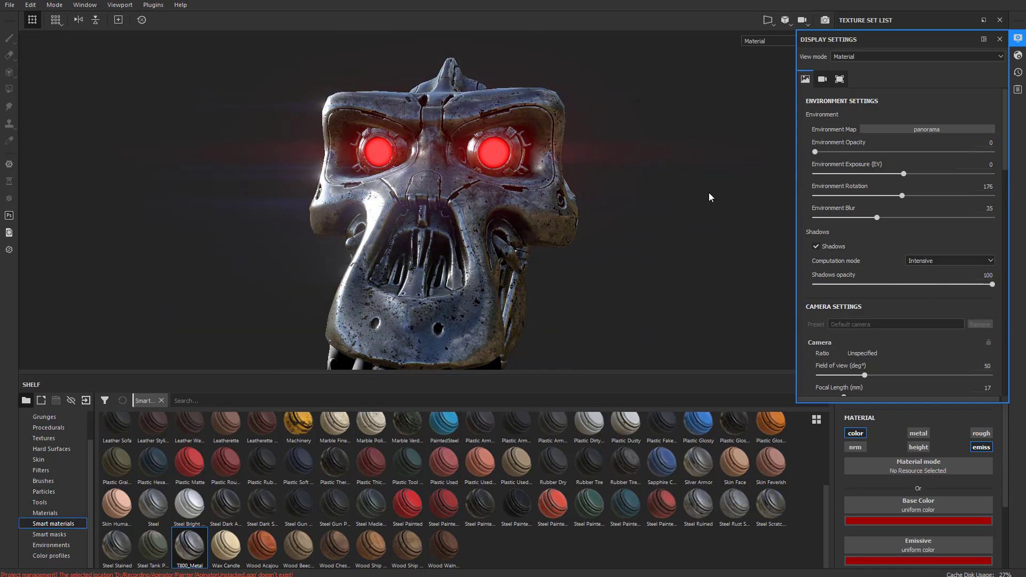
Inspect the shadowed skull and glowing irises up close from several angles, and close the display settings.
left_click_drag(708, 197, 534, 176, "alt")
scroll(547, 171, "up", 5)
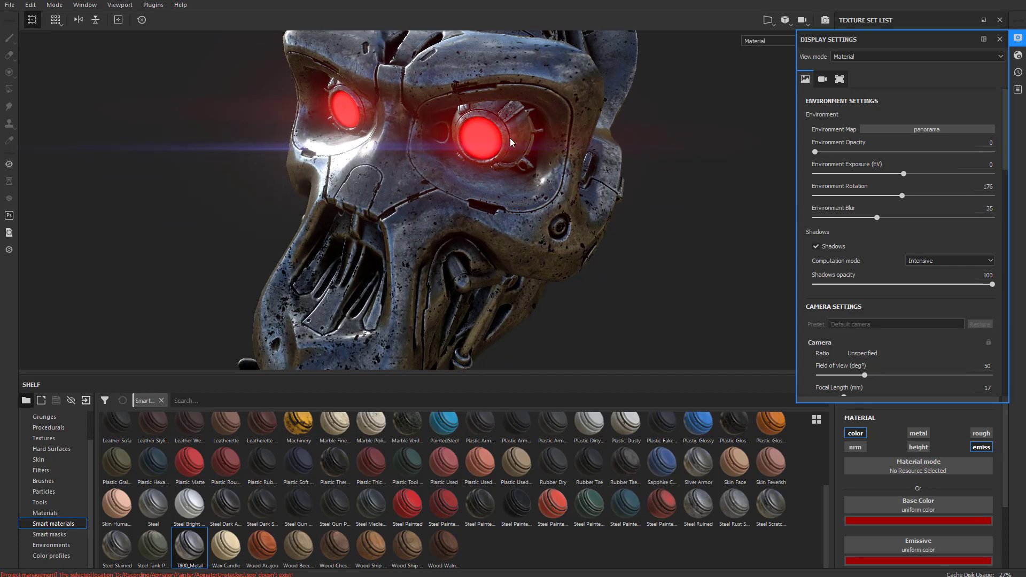
left_click_drag(605, 182, 609, 155, "alt")
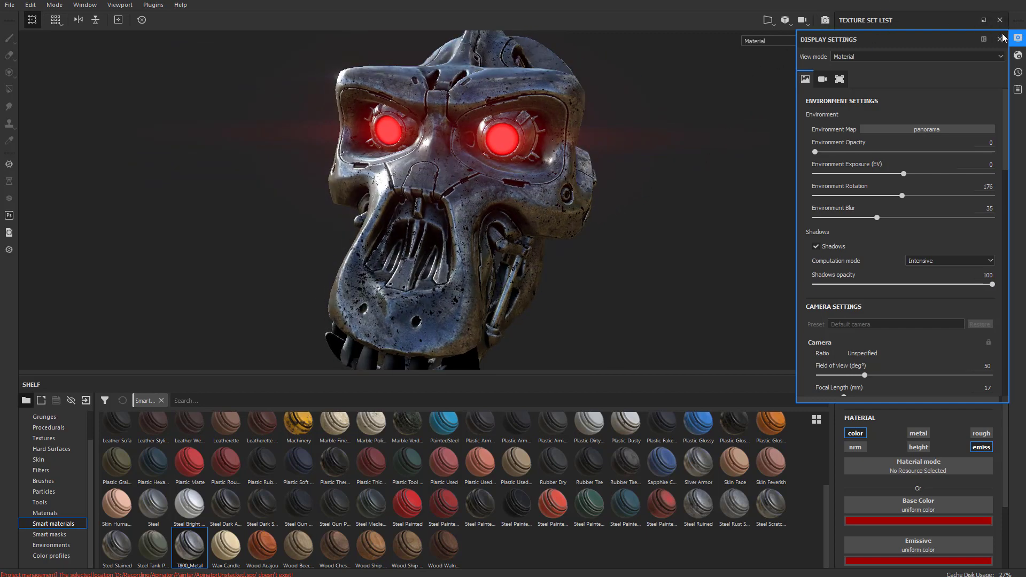
left_click(998, 39)
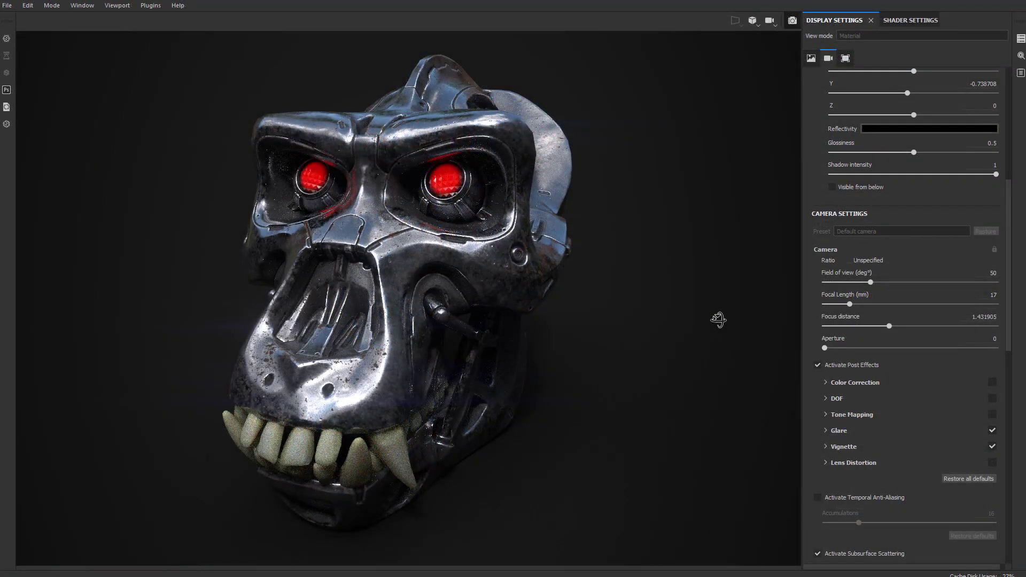
Examine the rendered skull's red eyes from several angles and review the camera and post-effect settings.
left_click_drag(676, 307, 582, 273, "alt")
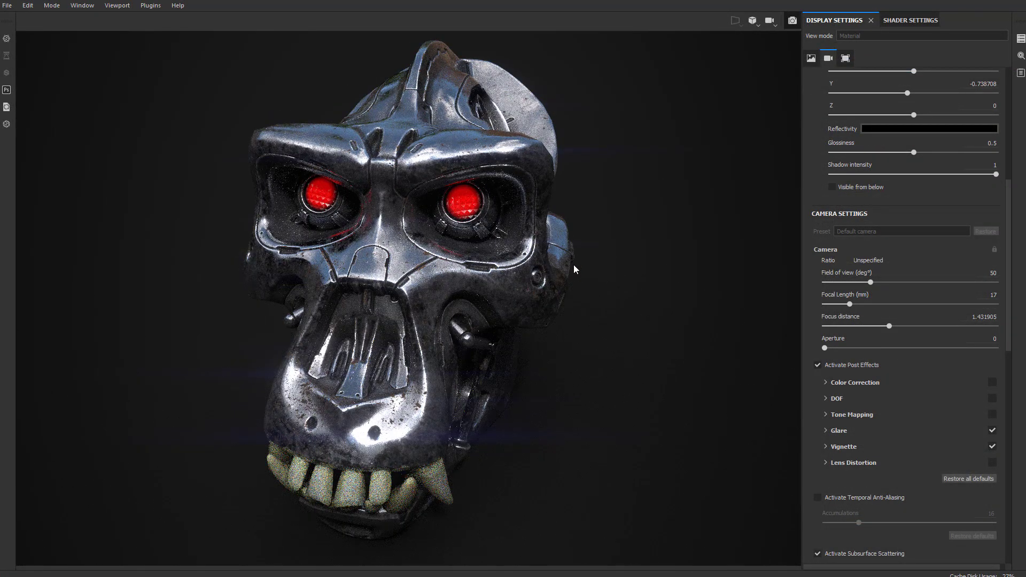
scroll(525, 260, "up", 4)
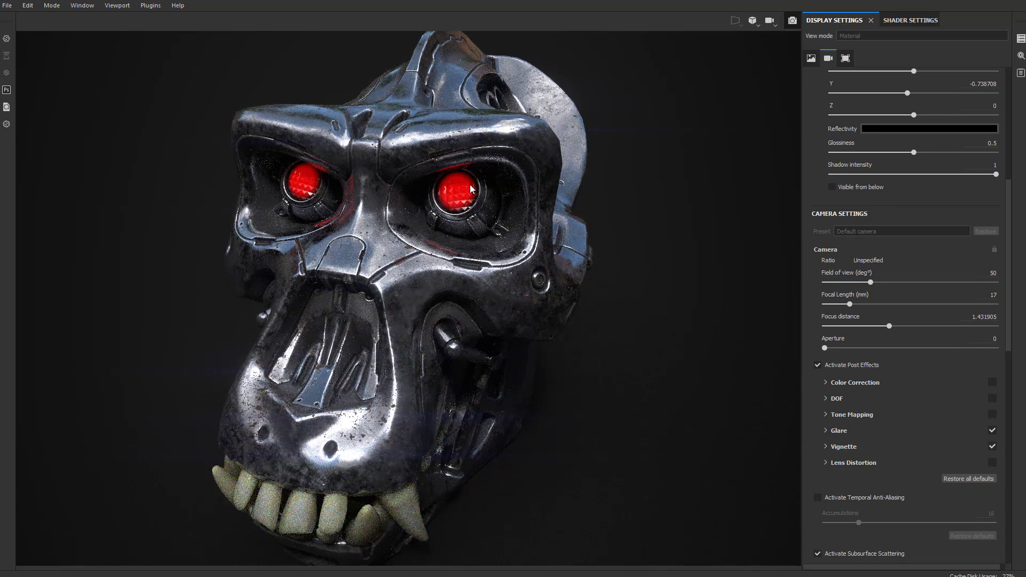
left_click_drag(629, 238, 642, 243, "alt")
scroll(898, 371, "down", 3)
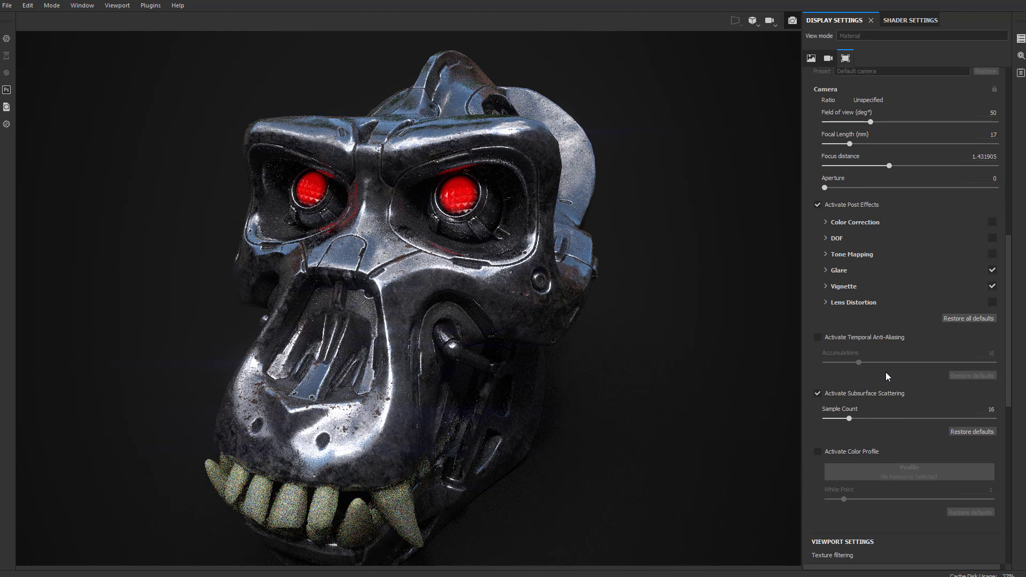
scroll(882, 225, "up", 3)
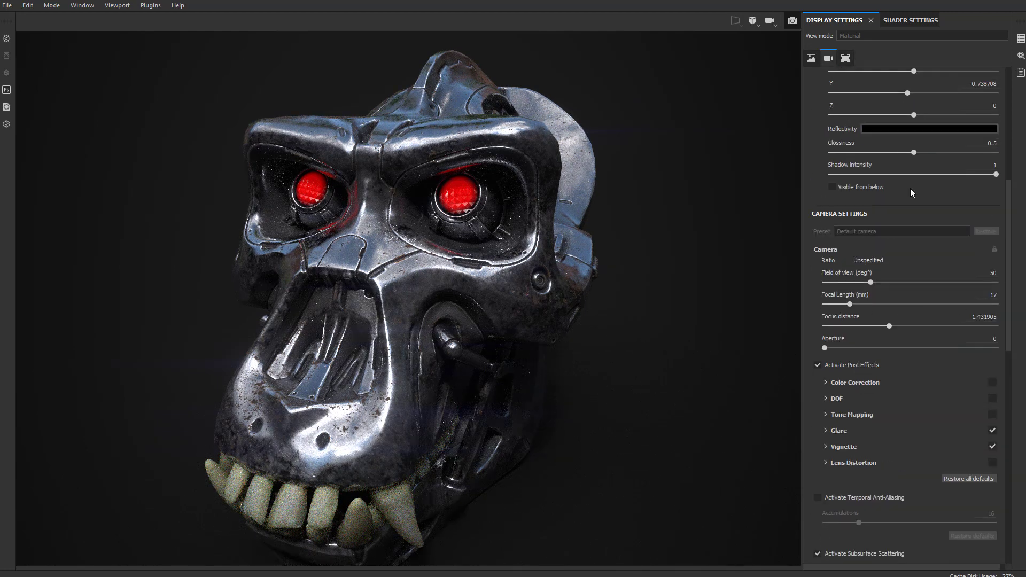
scroll(973, 137, "up", 2)
Check the texture sets' shader assignments and raise the Main shader's Emissive Intensity to 10.
left_click(1021, 39)
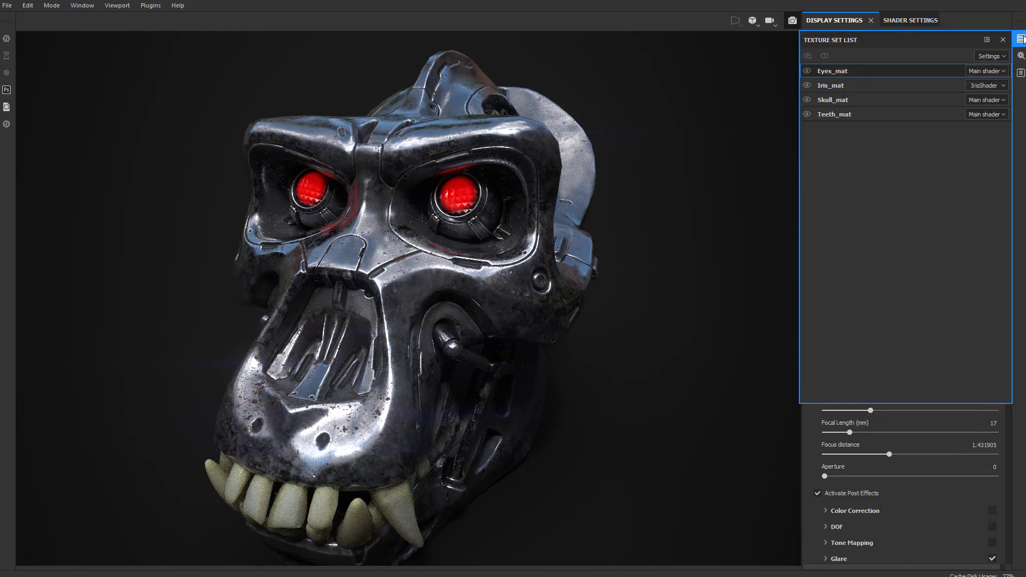
left_click(910, 20)
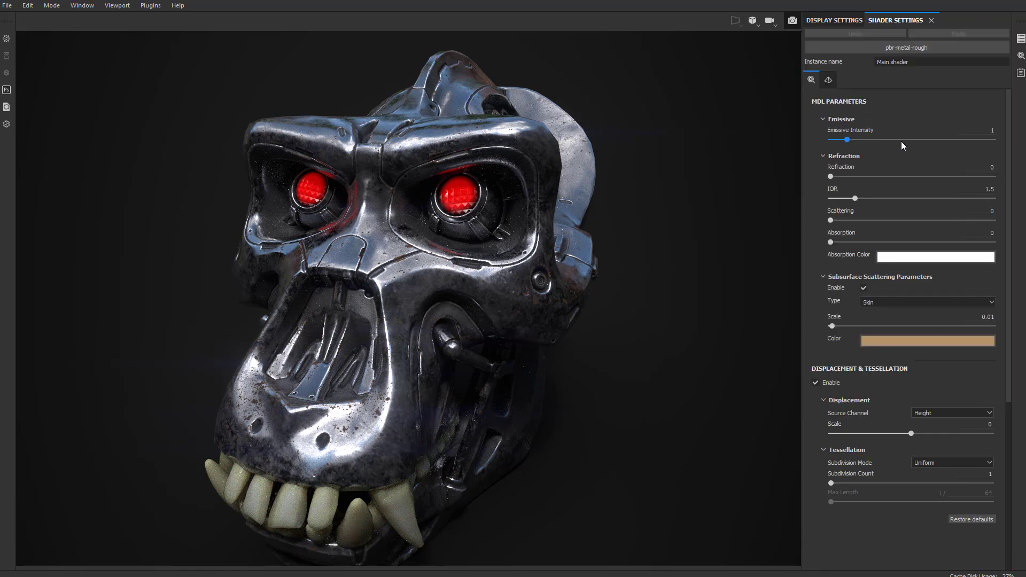
left_click_drag(901, 141, 913, 139)
left_click(967, 139)
Expand the Glare post effect's parameters and set its threshold to 0.46.
left_click(835, 20)
scroll(881, 341, "down", 1)
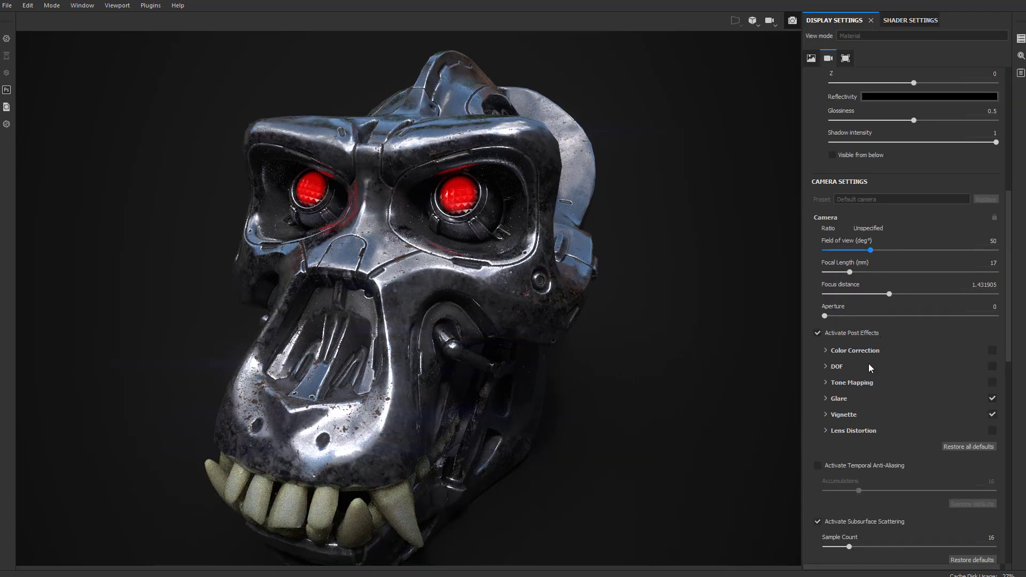
left_click(826, 399)
left_click_drag(867, 440, 868, 443)
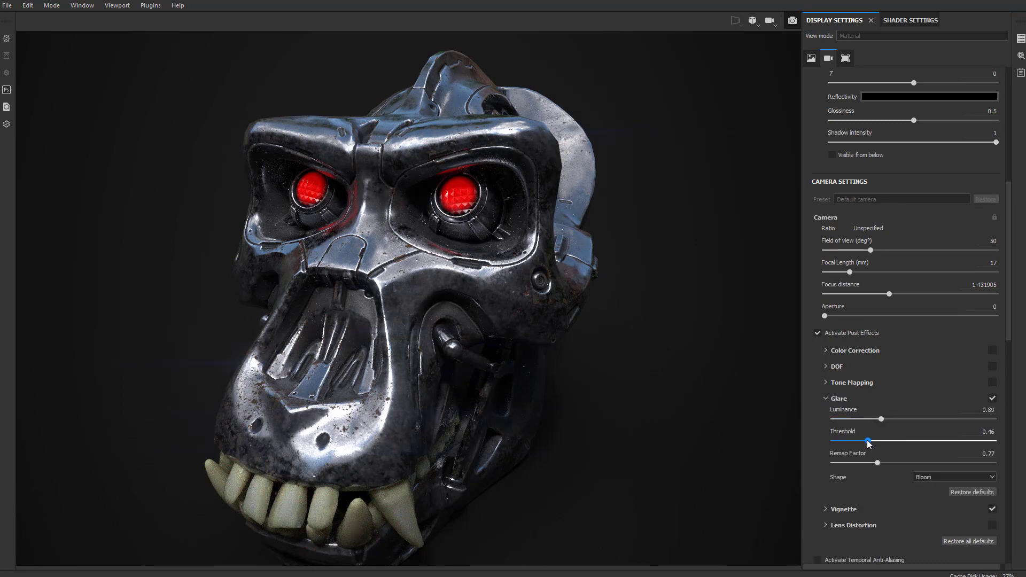
Review the Main shader's settings and examine the rendered eye glow from the front and the side.
left_click(910, 20)
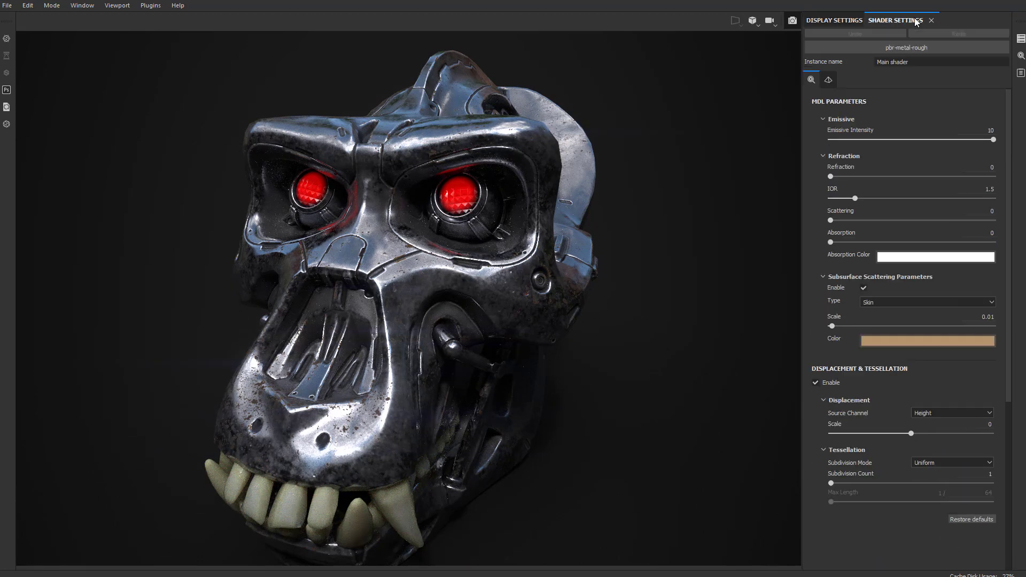
left_click_drag(685, 238, 507, 231)
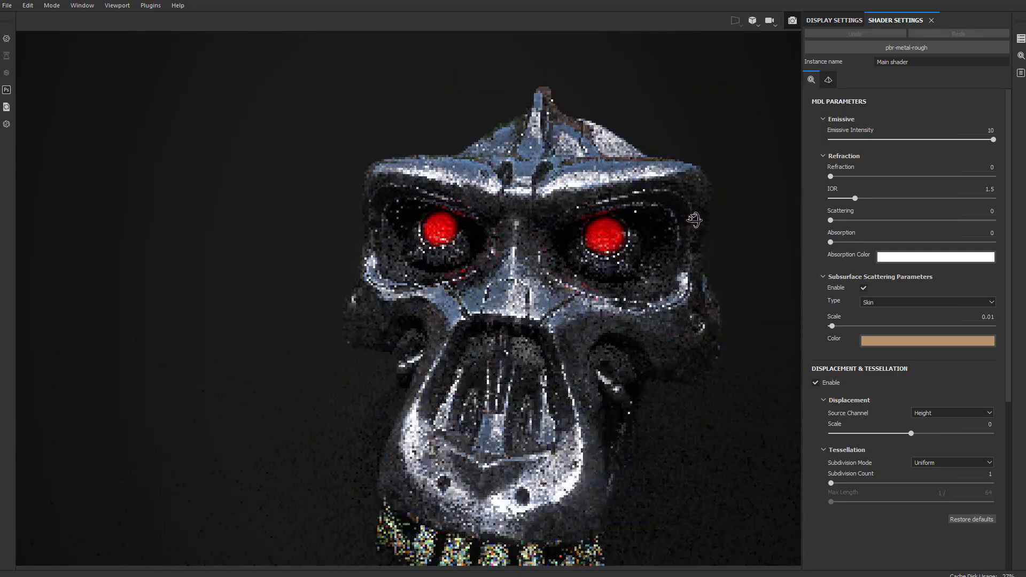
left_click_drag(598, 244, 692, 263, "alt")
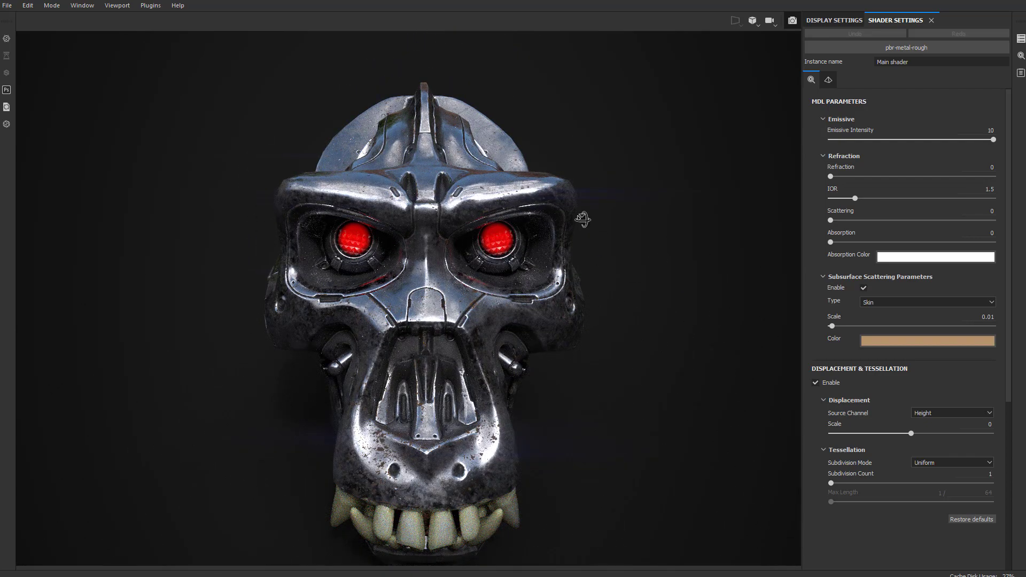
left_click_drag(582, 219, 707, 317, "alt")
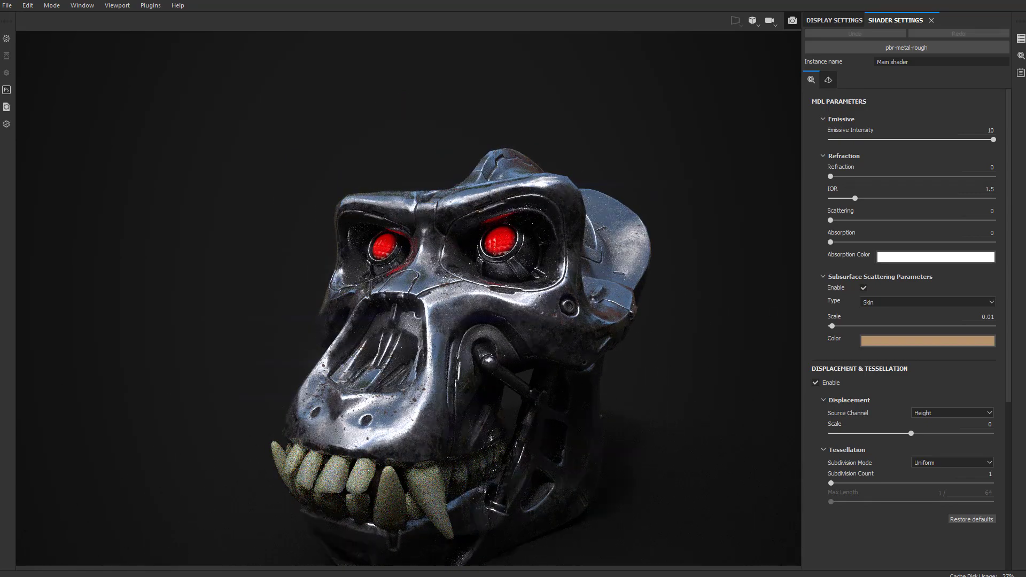